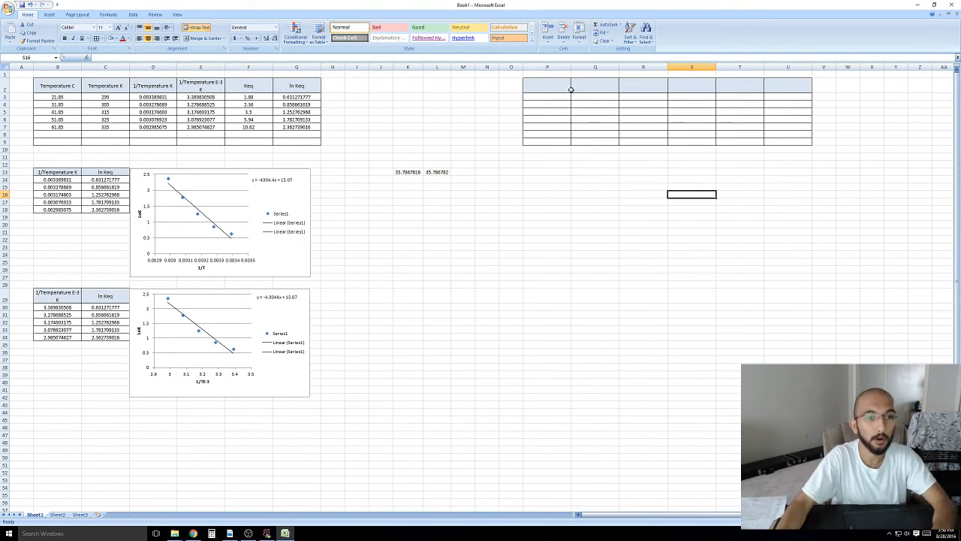
click(563, 90)
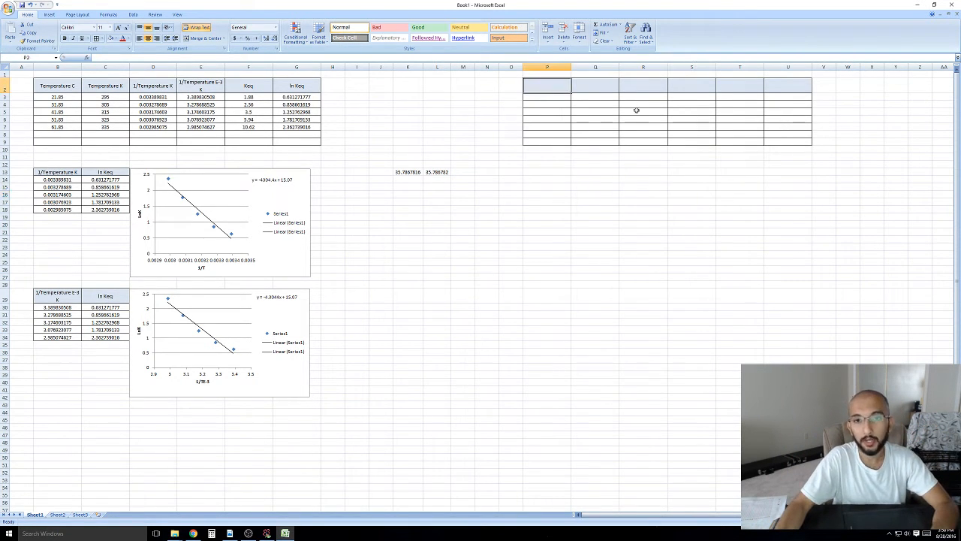
click(248, 534)
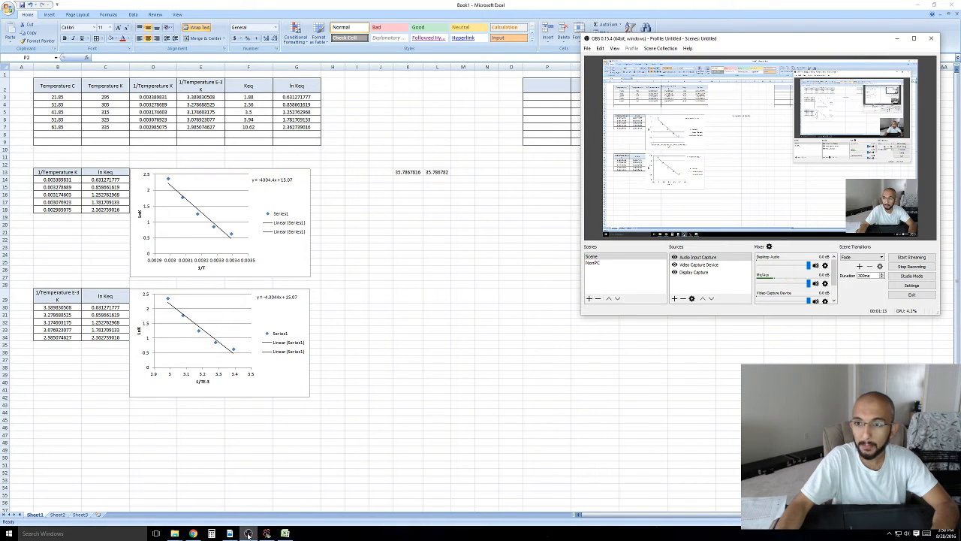
click(248, 534)
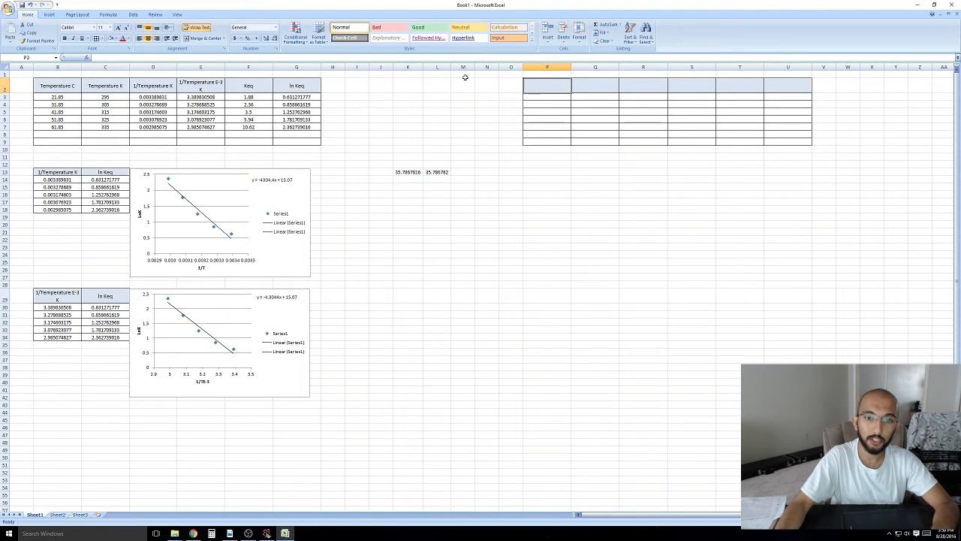
Widen column M to about the width of the data columns and return it to its narrow width.
drag(475, 67, 481, 159)
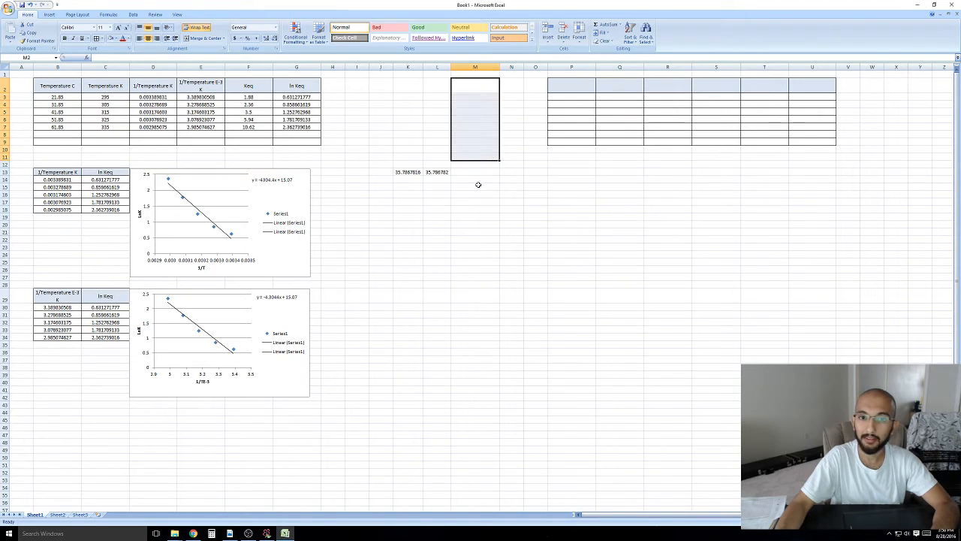
click(480, 209)
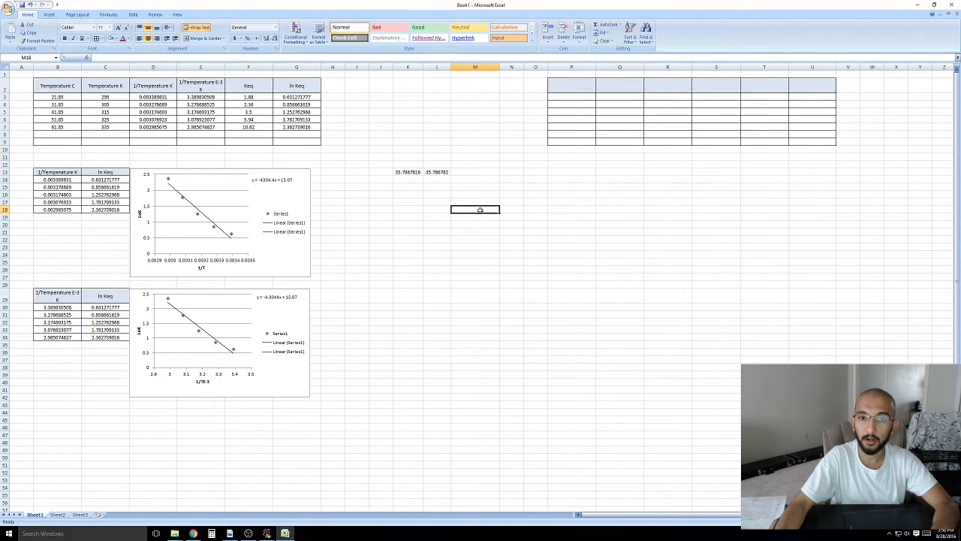
double_click(499, 68)
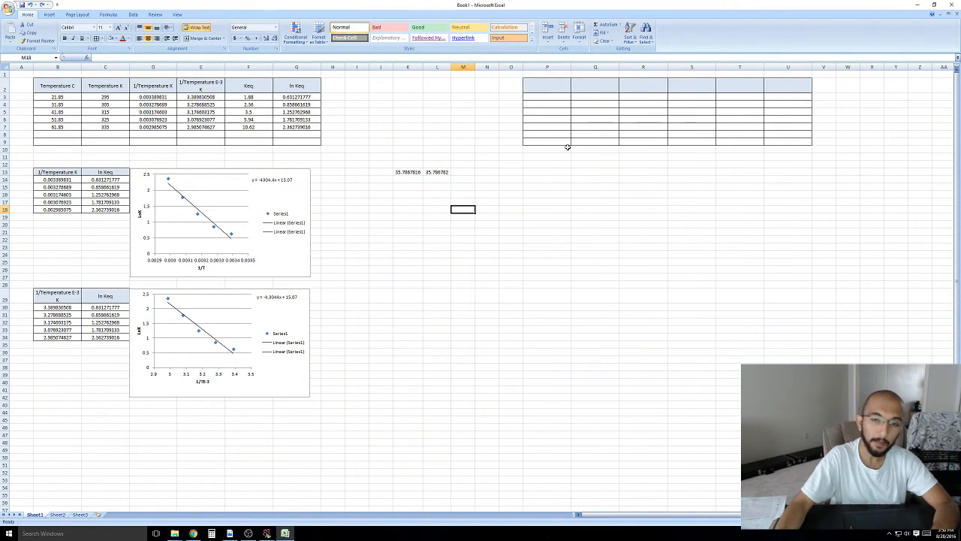
Apply all borders to the empty table in cells P2:U9.
drag(544, 89, 802, 142)
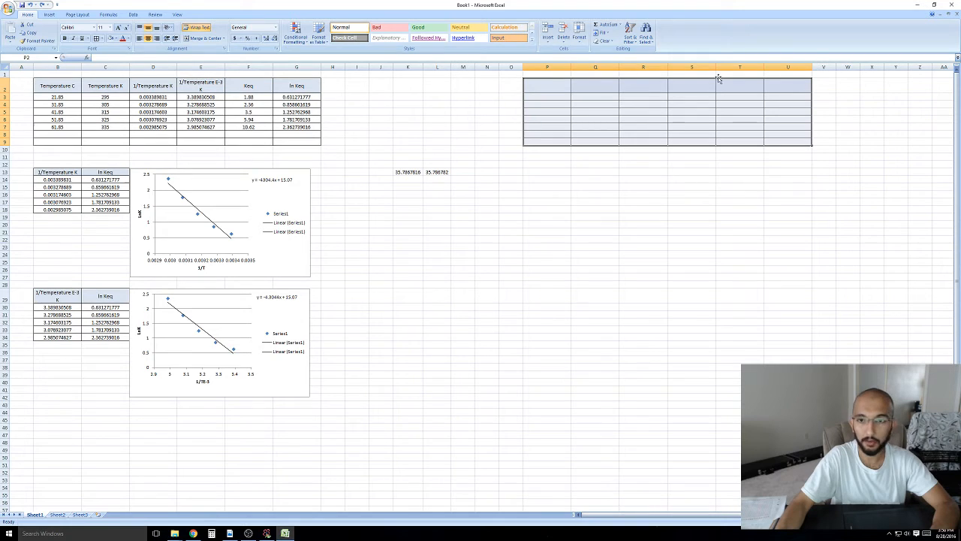
click(103, 41)
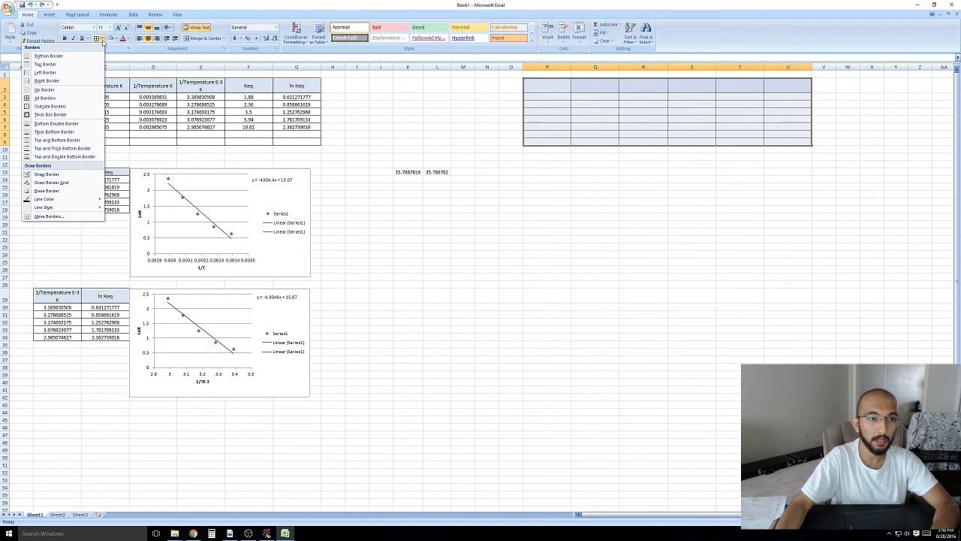
click(72, 98)
click(612, 163)
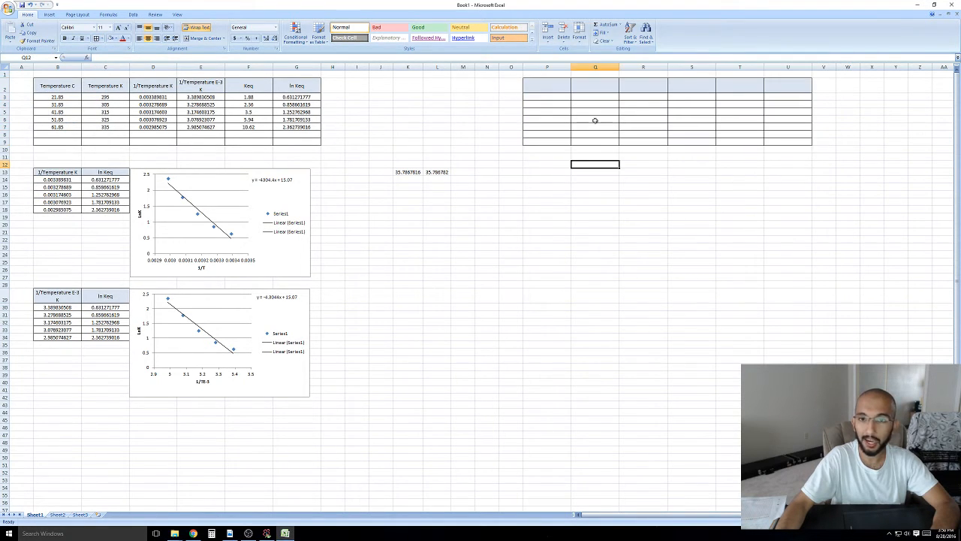
click(540, 234)
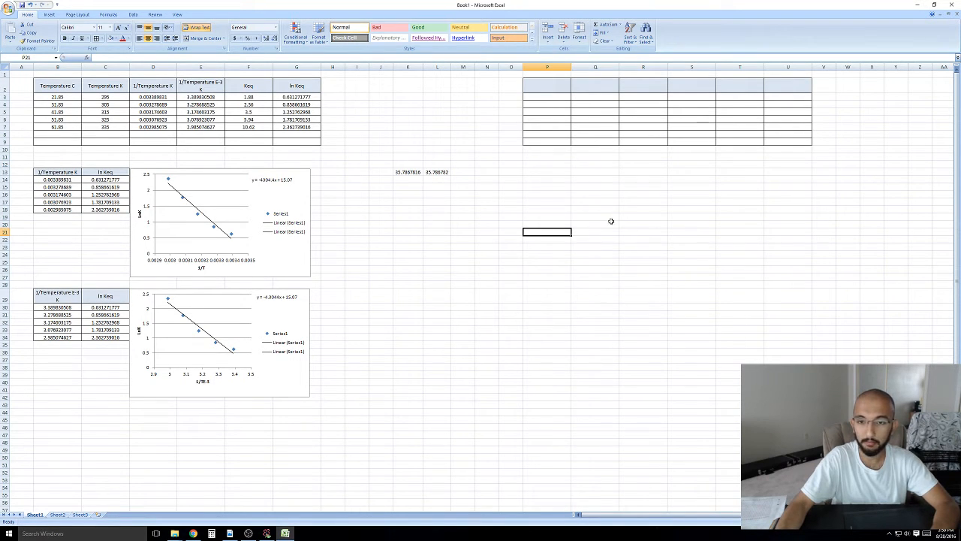
click(548, 91)
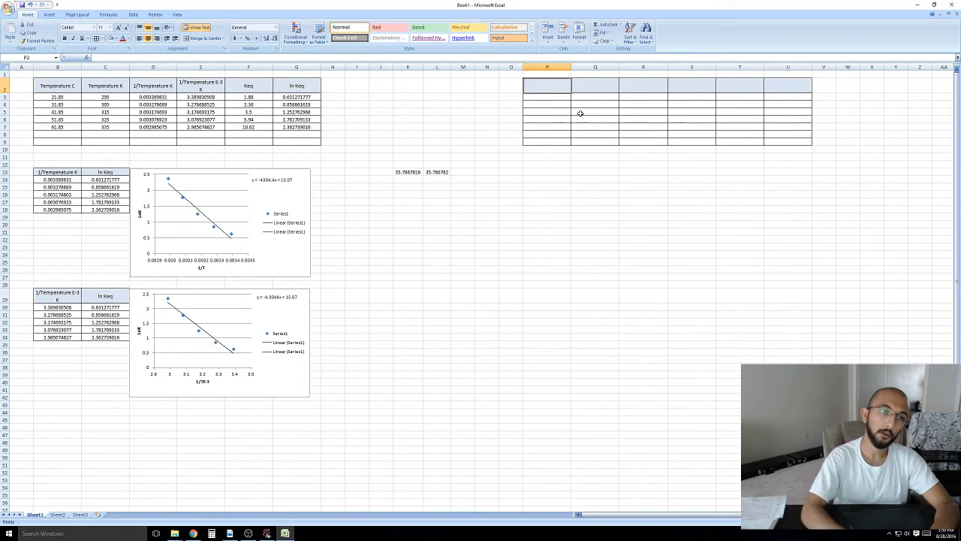
text(Temp)
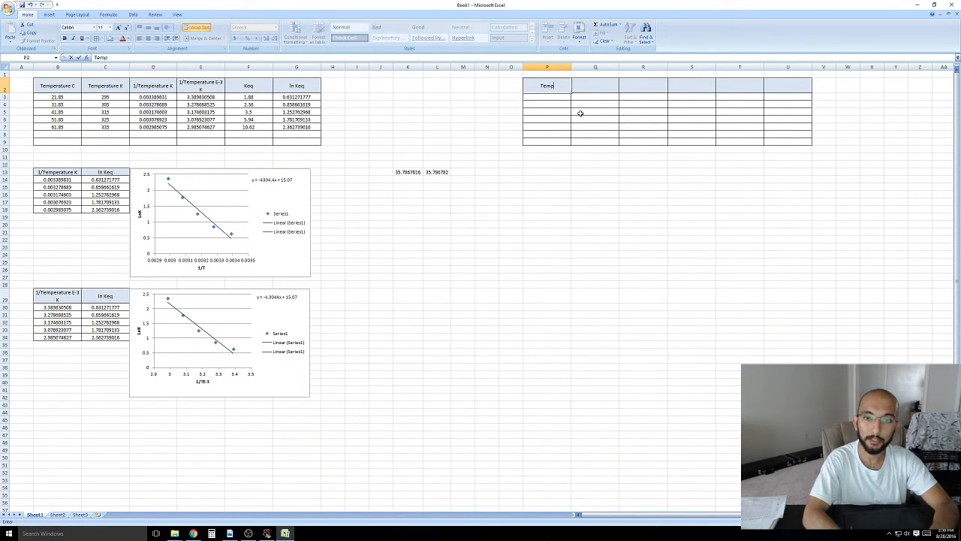
key(BackSpace)
key(BackSpace)
key(BackSpace)
key(BackSpace)
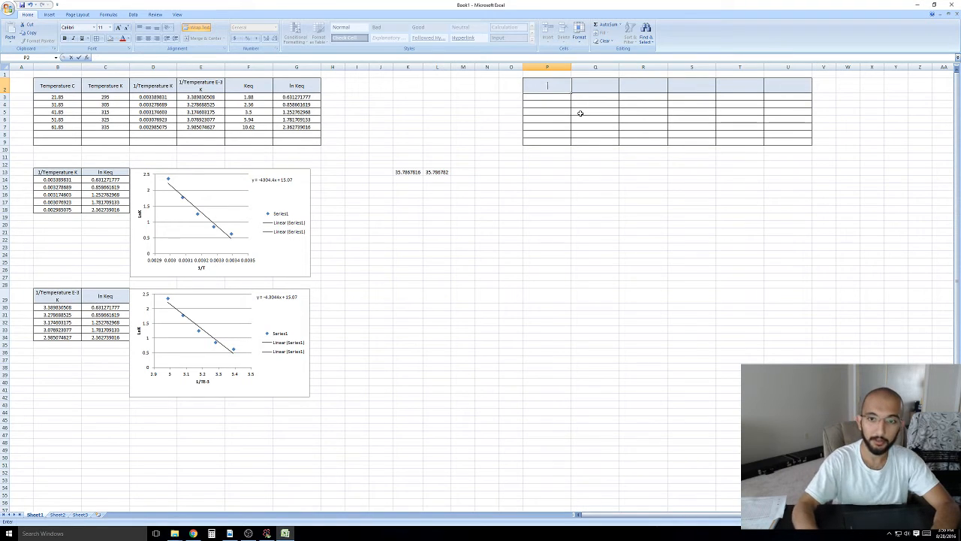
key(Escape)
Copy the six column headers from B2:G2 into the new table's header row at P2:U2.
click(58, 85)
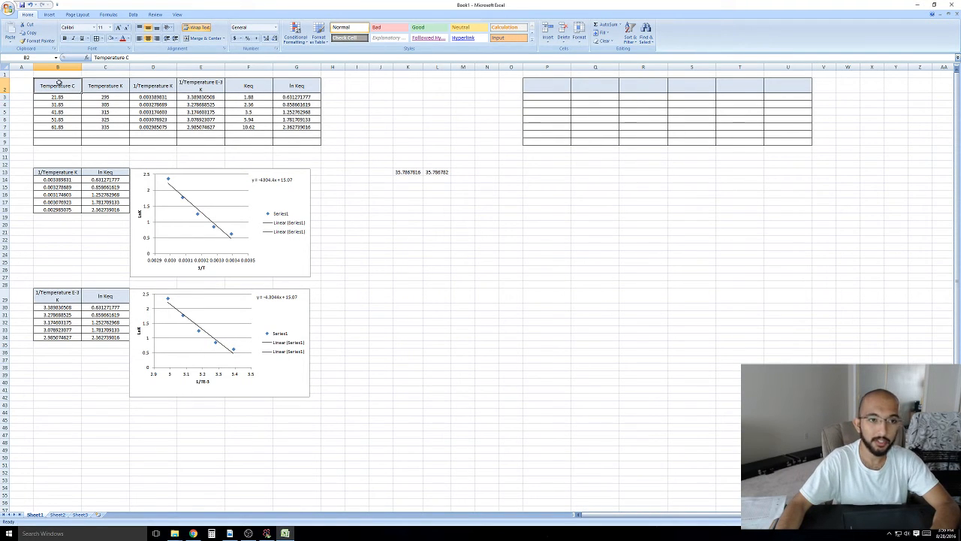
click(109, 87)
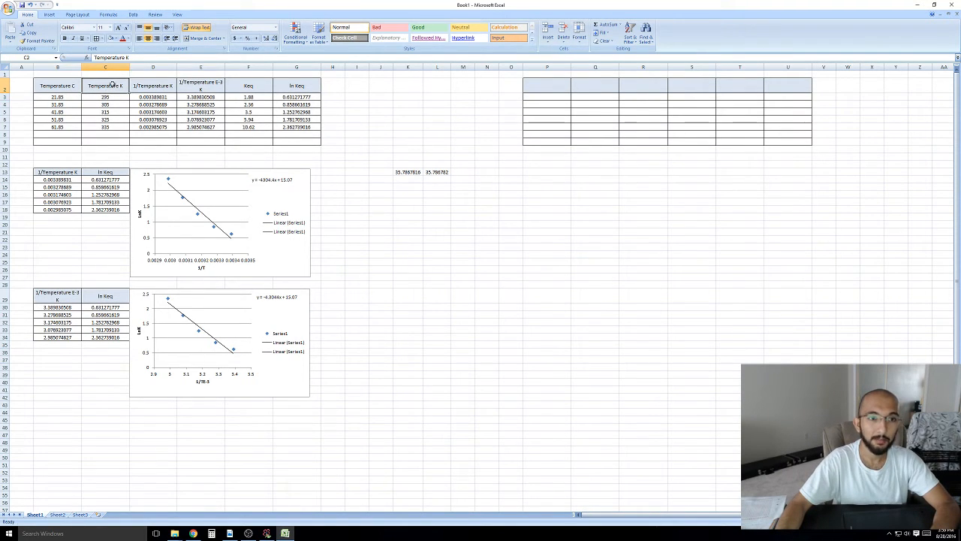
click(165, 90)
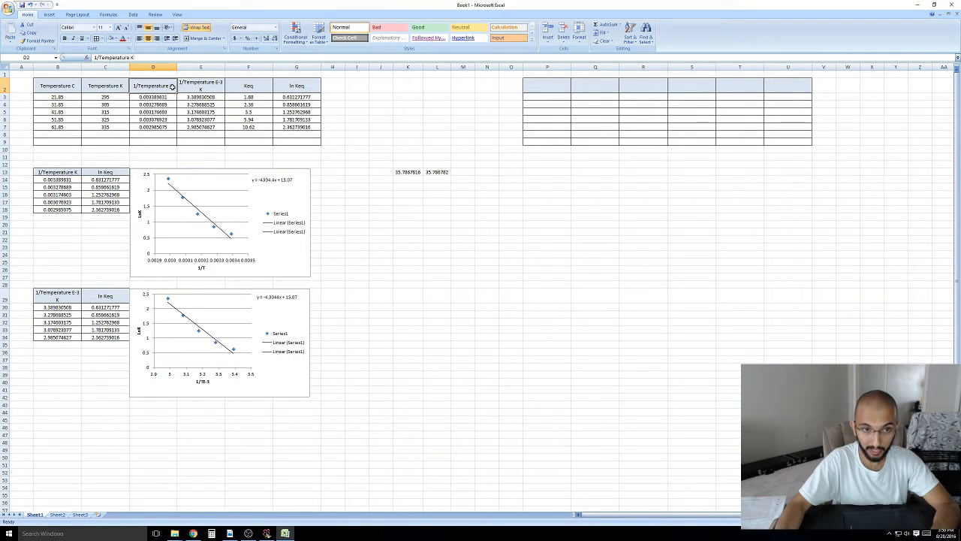
click(211, 90)
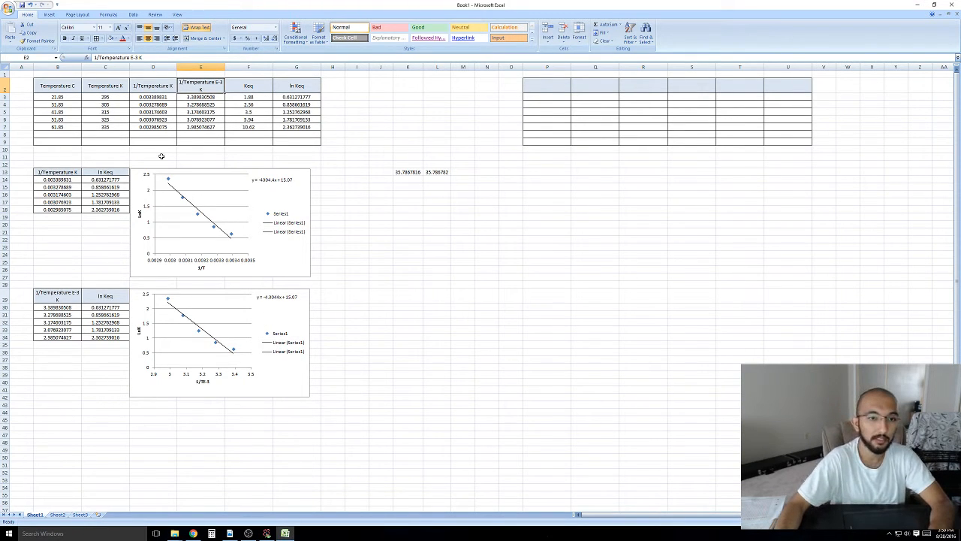
click(254, 90)
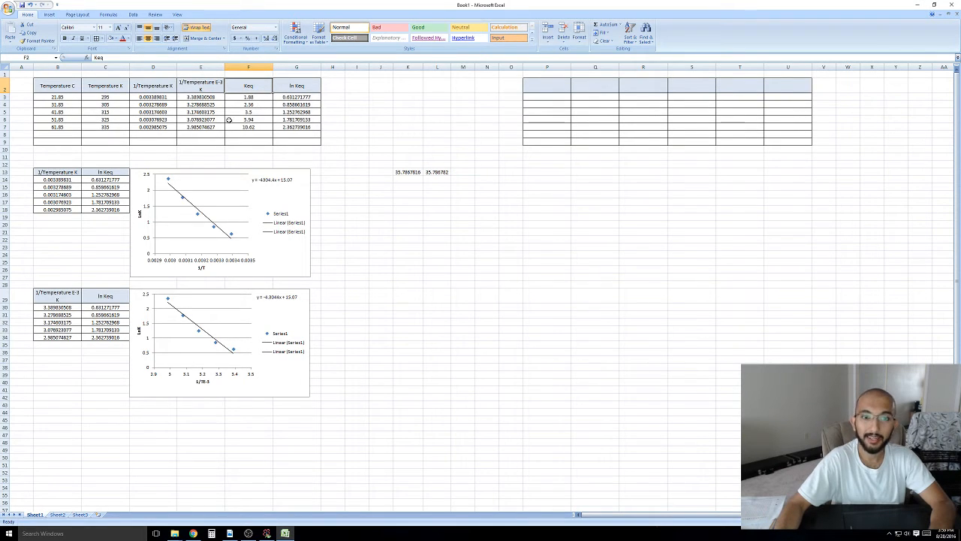
click(44, 86)
shift+click(275, 84)
key(ctrl+c)
click(552, 84)
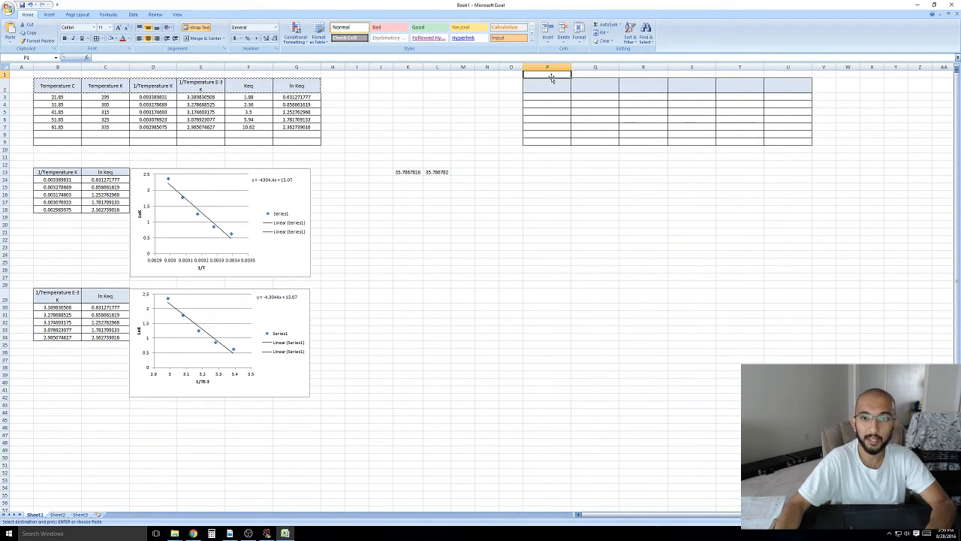
key(ctrl+v)
click(640, 179)
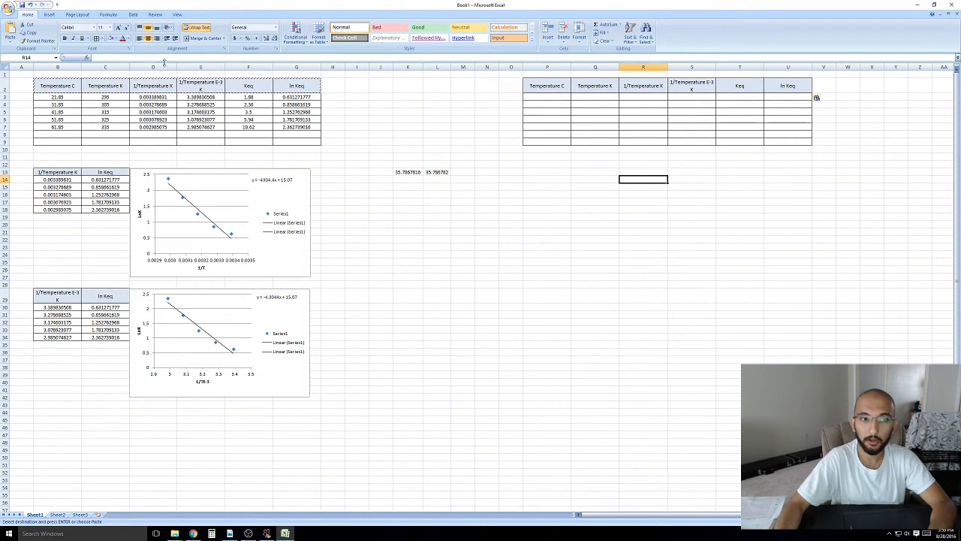
Fill the new table's header cells P2:U2 with a light red theme colour.
drag(548, 86, 800, 85)
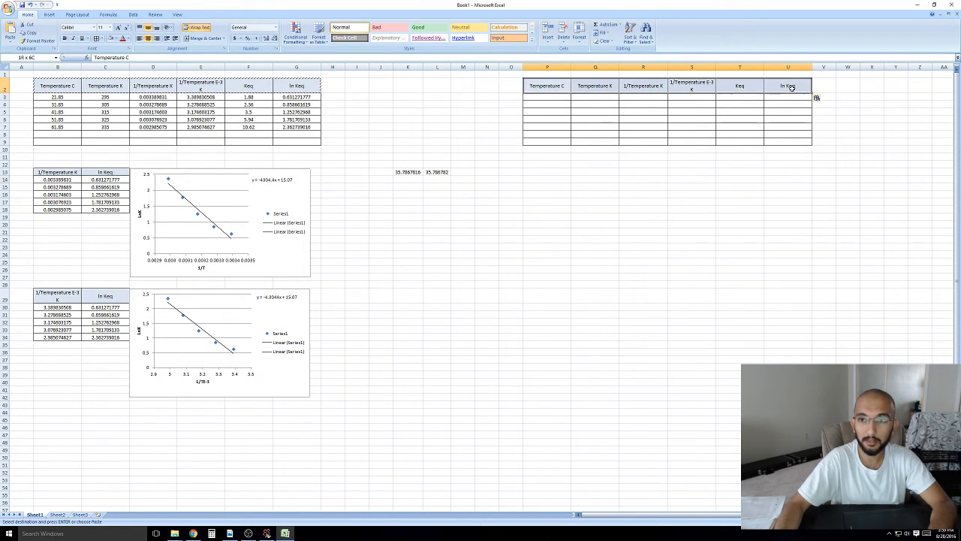
click(115, 38)
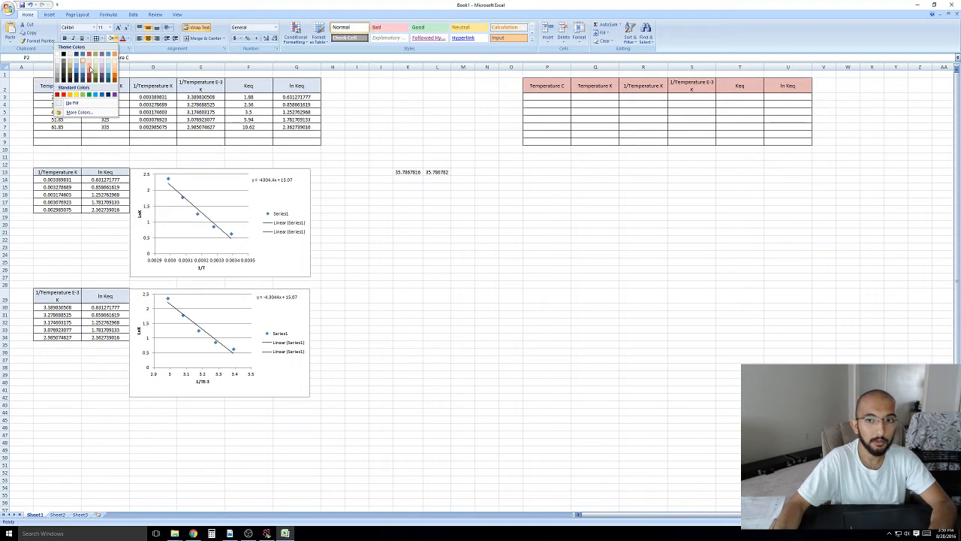
click(89, 65)
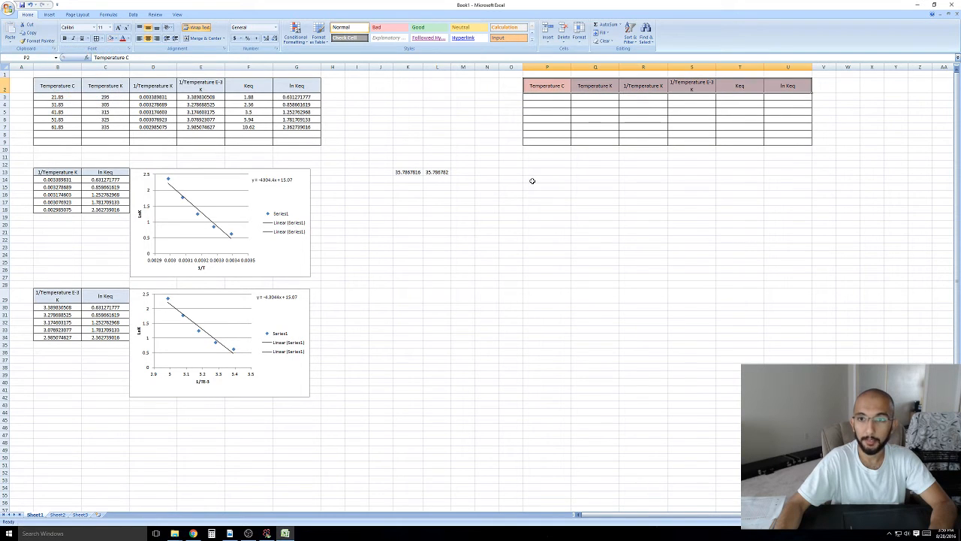
click(602, 173)
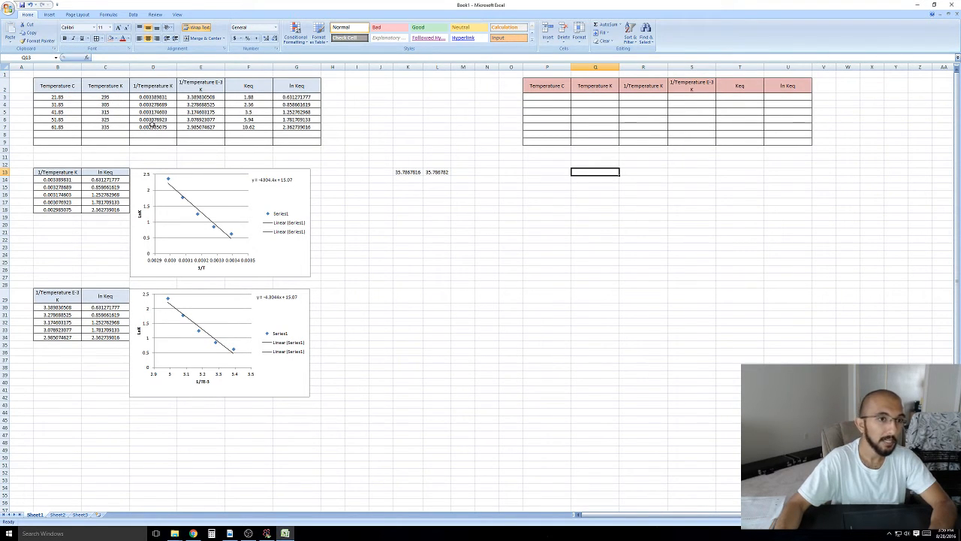
Copy the five Temperature C values from B3:B7 into P3:P7 of the new table.
click(58, 98)
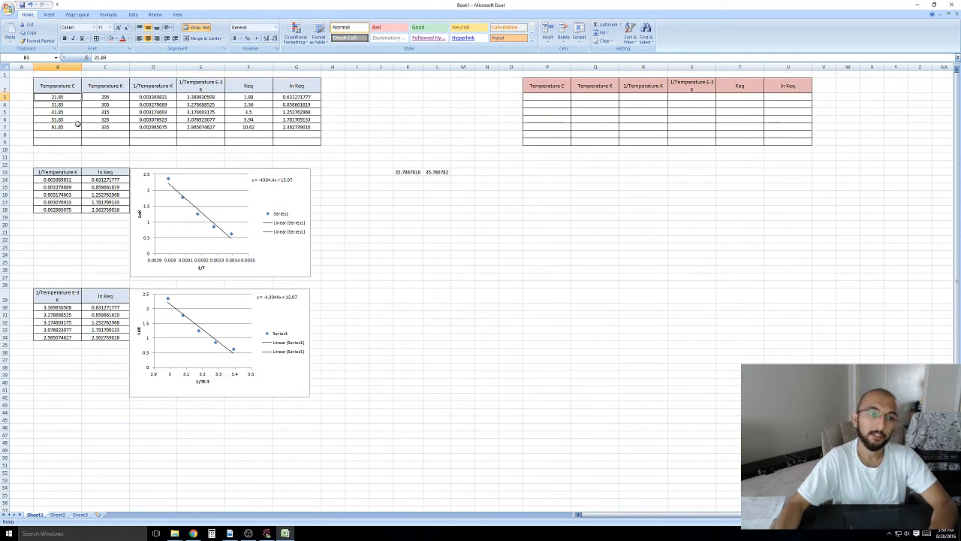
shift+click(67, 127)
key(ctrl+c)
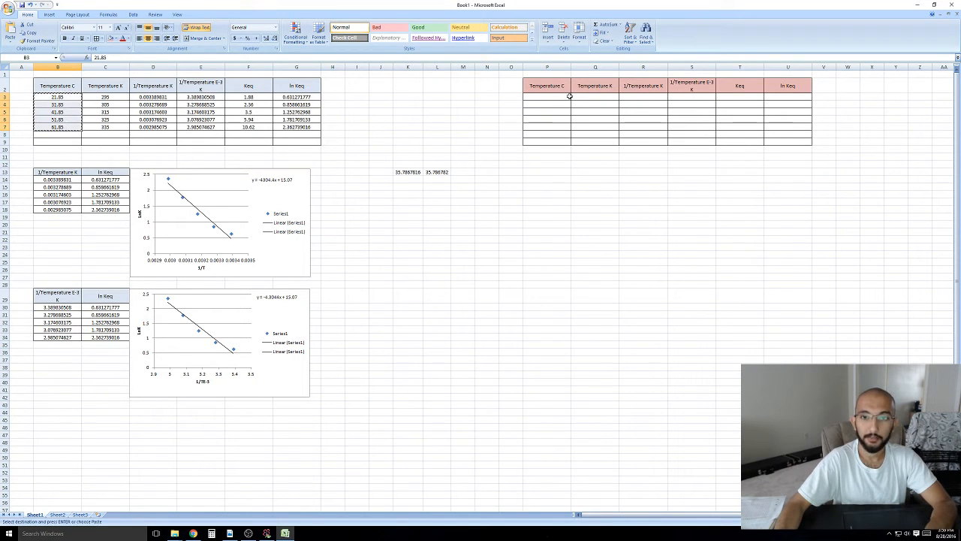
click(569, 96)
key(ctrl+v)
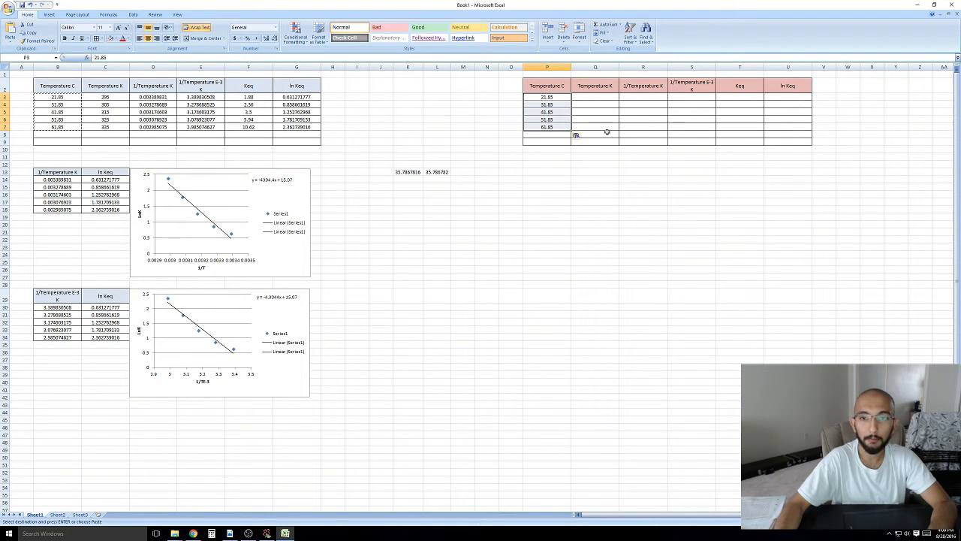
Begin a formula in cell Q3 and, in Chrome, search Google for "celcius to kelvin conversion".
click(603, 97)
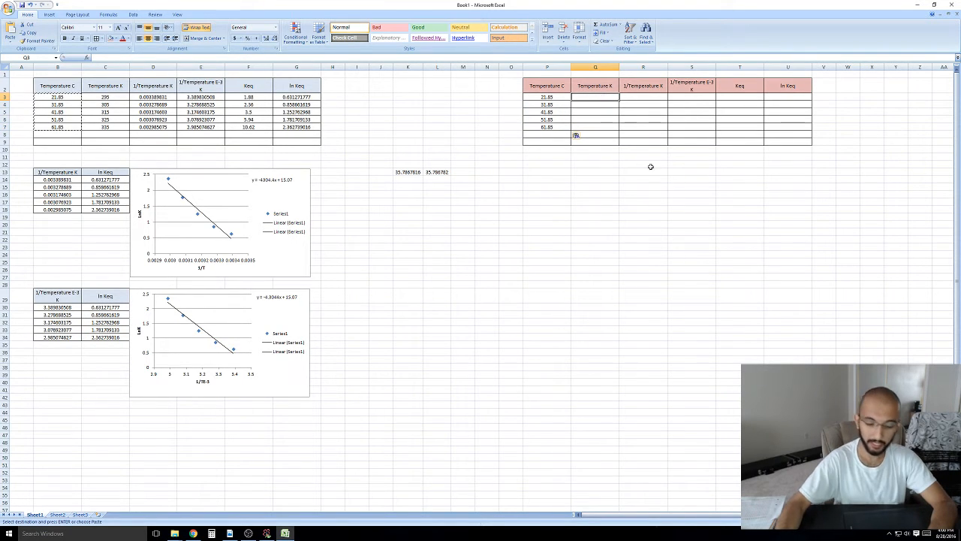
text(=)
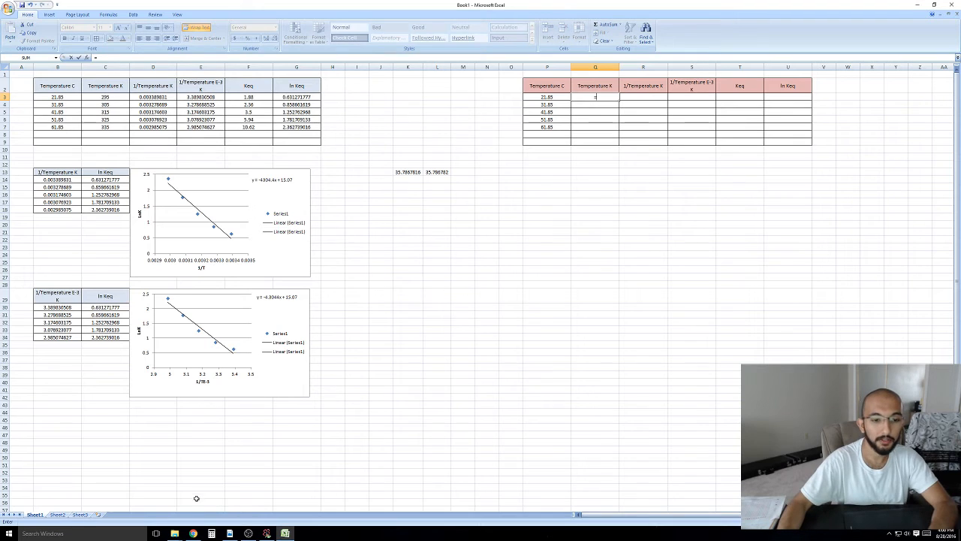
click(193, 533)
click(109, 52)
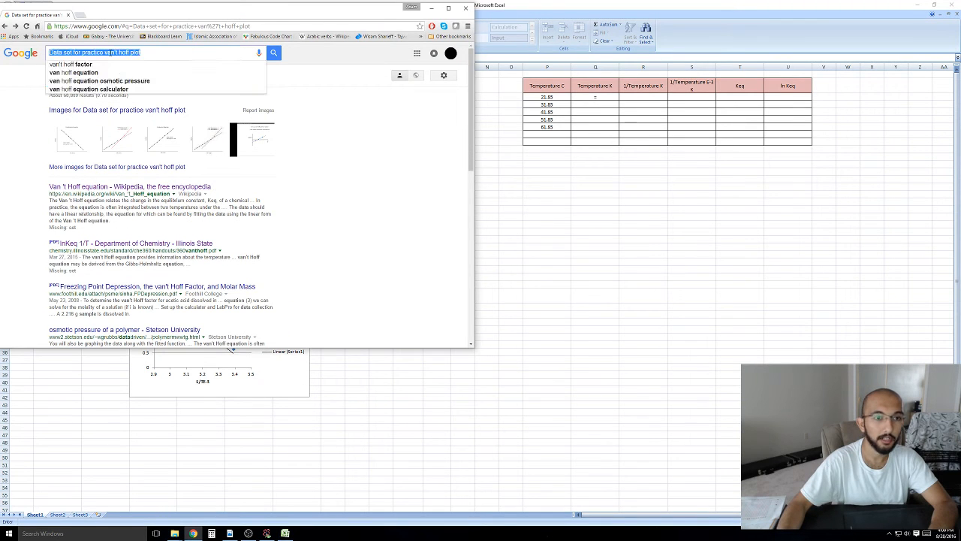
text(cel)
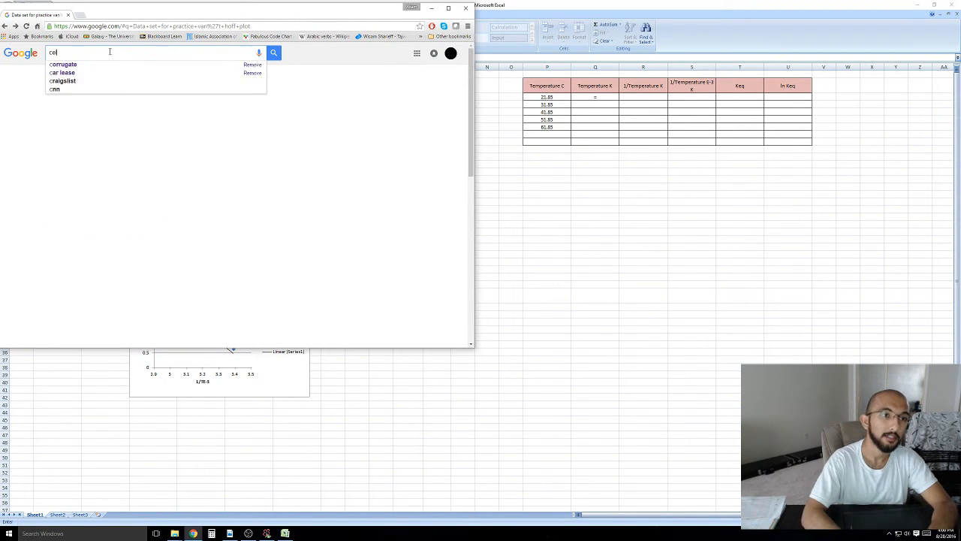
text(cius to kelvin)
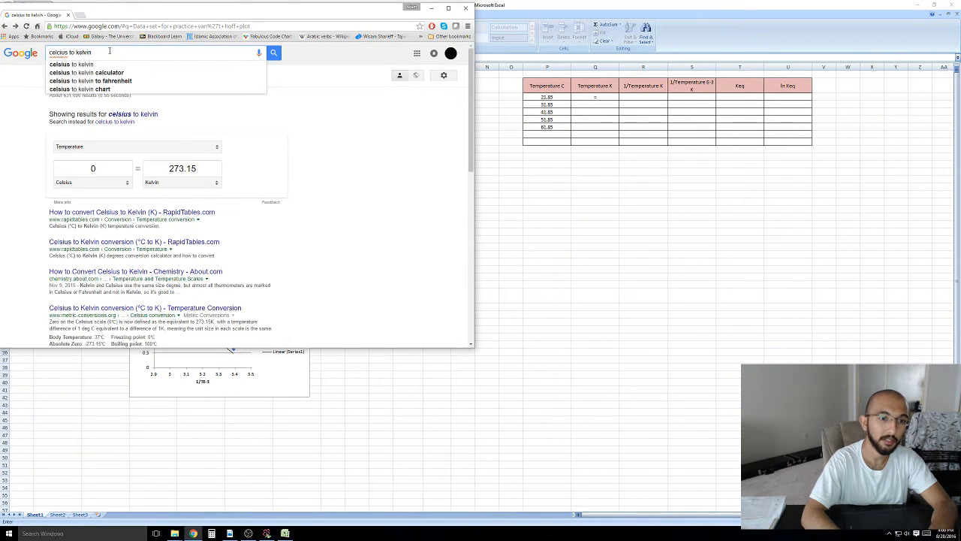
text( conversion)
key(Return)
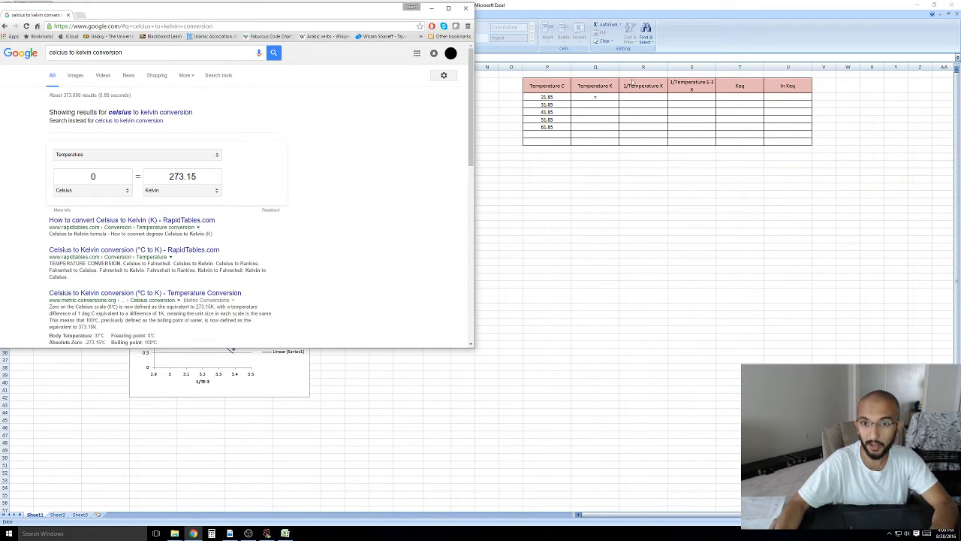
Return to the Excel workbook and complete the kelvin conversion in Q3 as =P3+273.15.
click(727, 239)
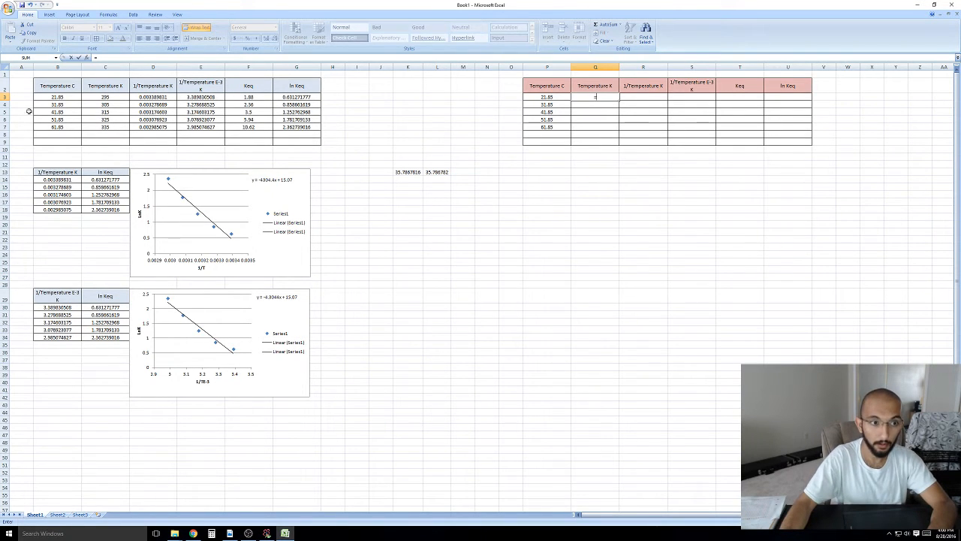
text(P3)
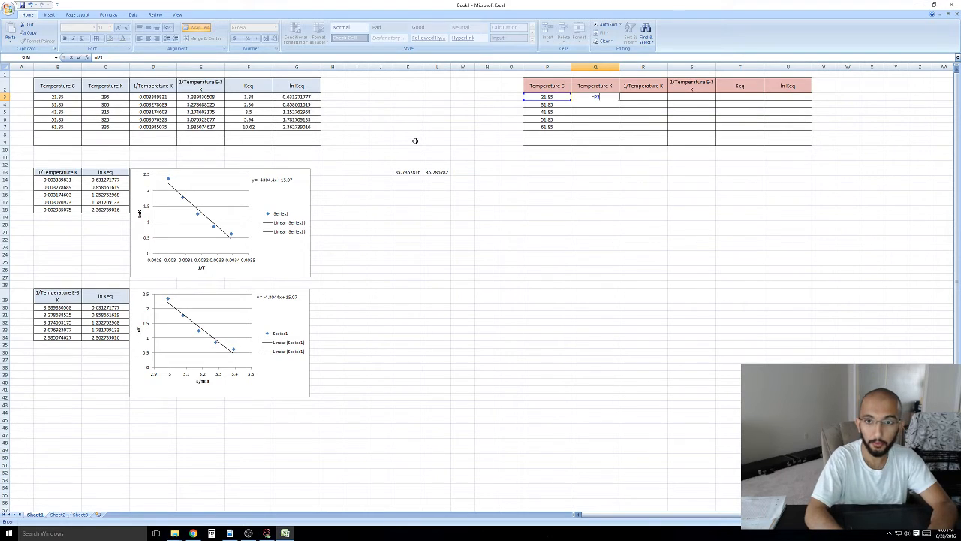
text(+273.156)
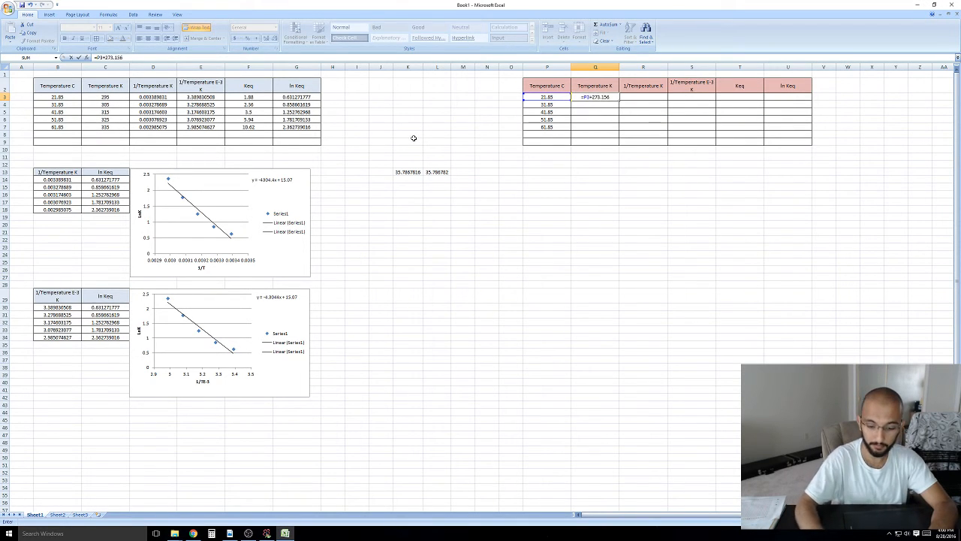
key(Return)
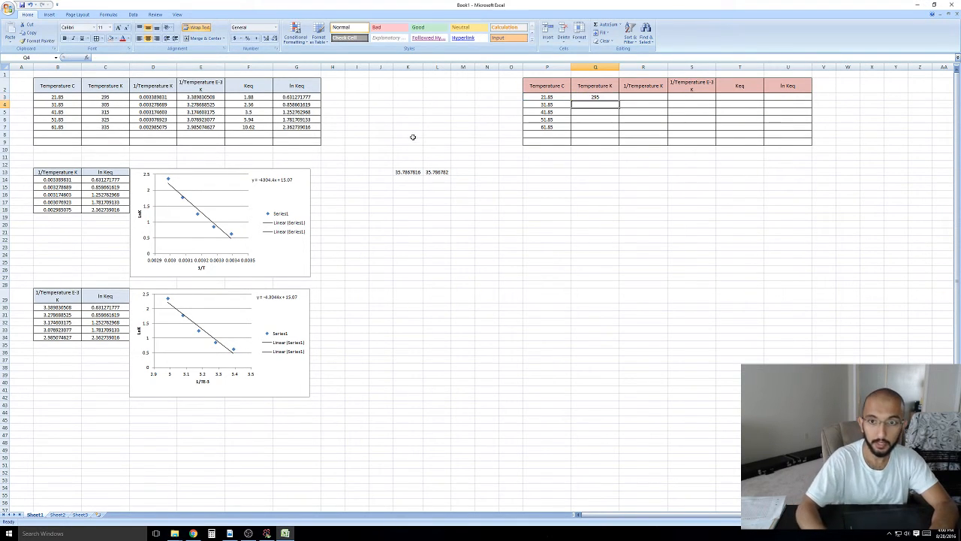
Fill the kelvin conversion formula from Q3 down through Q7.
key(Up)
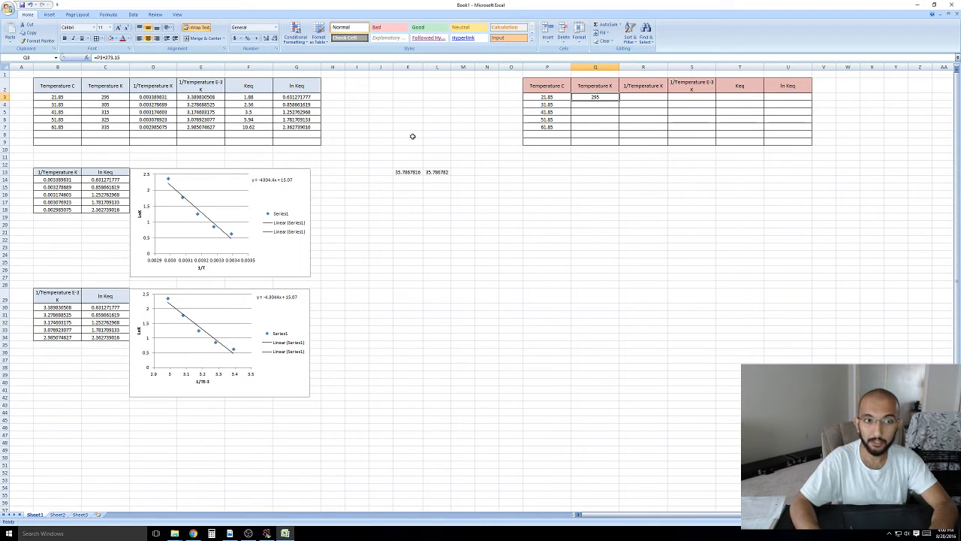
key(Left)
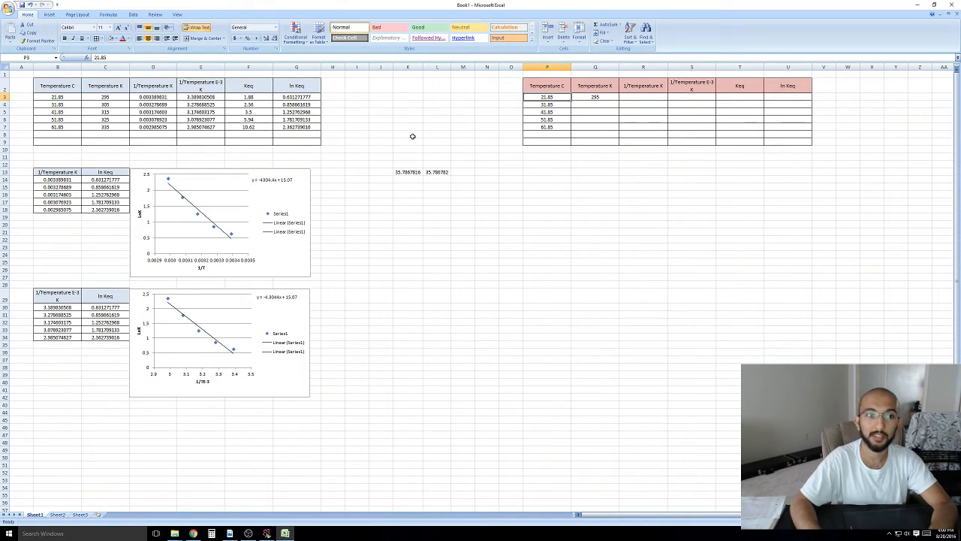
key(Right)
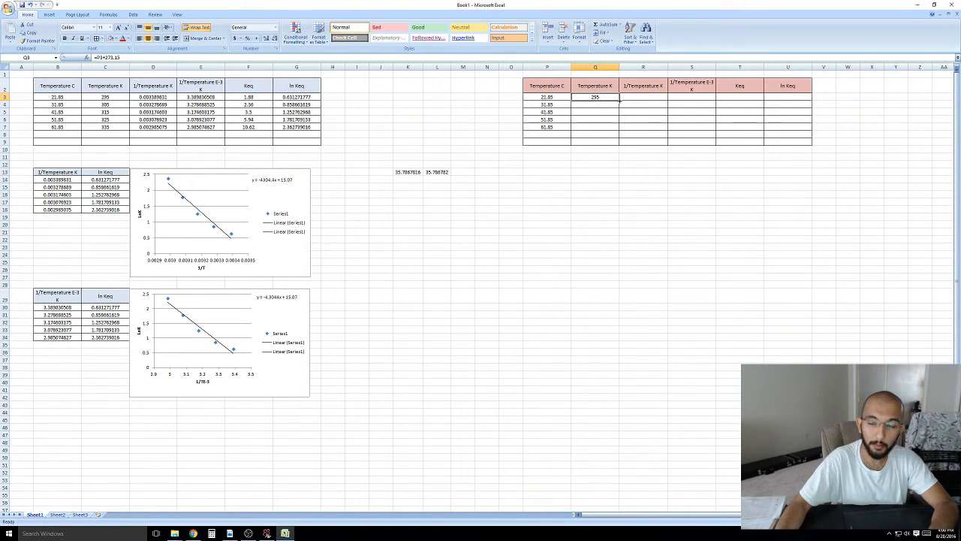
drag(620, 100, 618, 131)
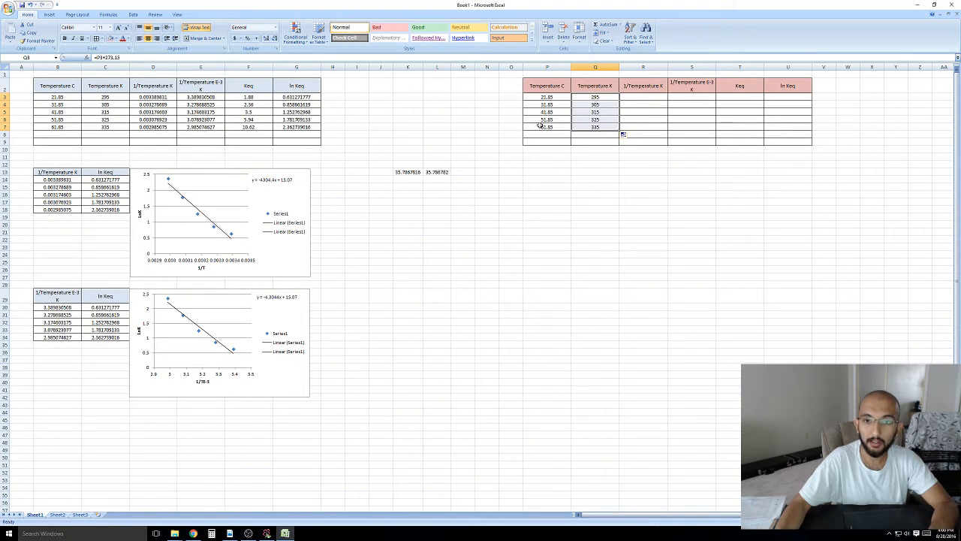
Check the formulas in the new table's Temperature K column, cell by cell from Q3 to Q6.
click(595, 142)
click(600, 96)
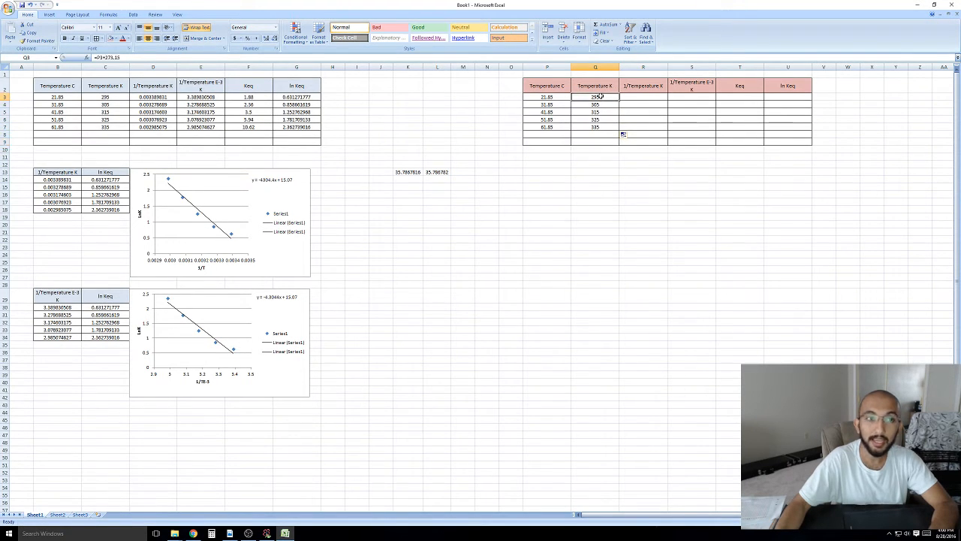
click(596, 105)
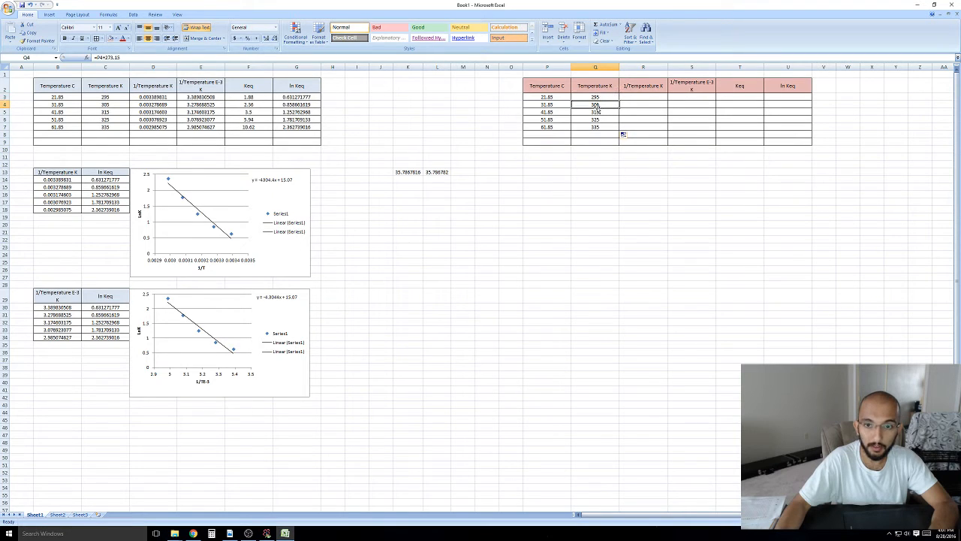
click(596, 113)
click(595, 119)
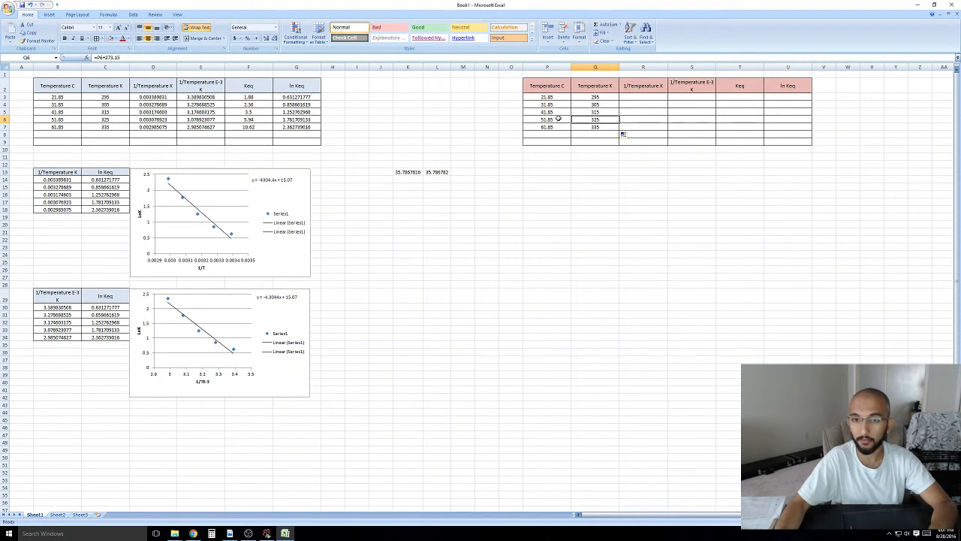
click(249, 534)
click(251, 533)
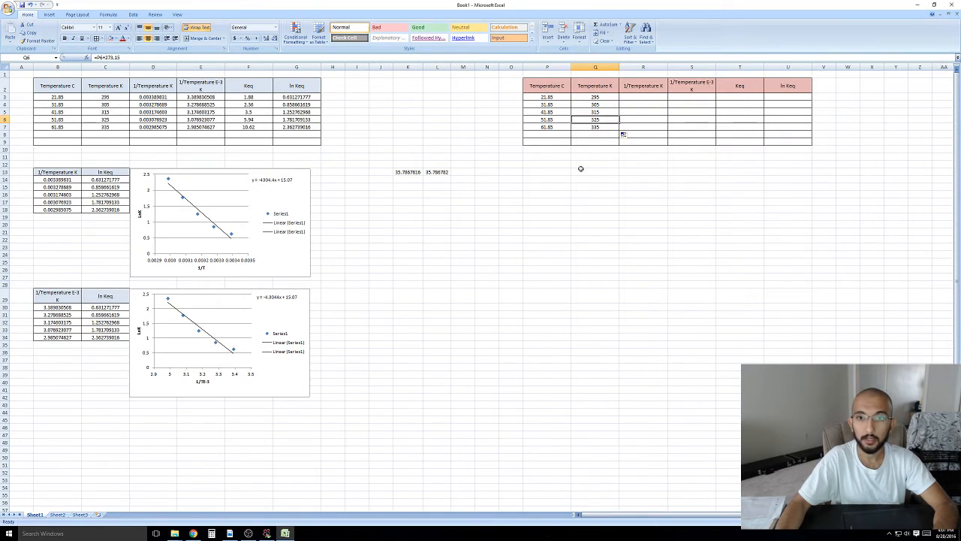
Enter the reciprocal temperature formula =1/(Q3) in cell R3 under 1/Temperature K.
click(644, 99)
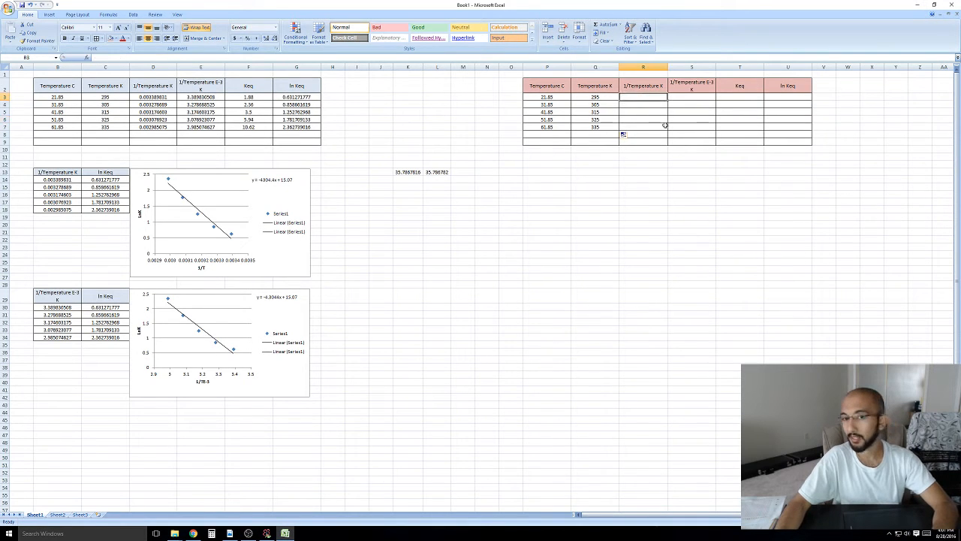
text(=)
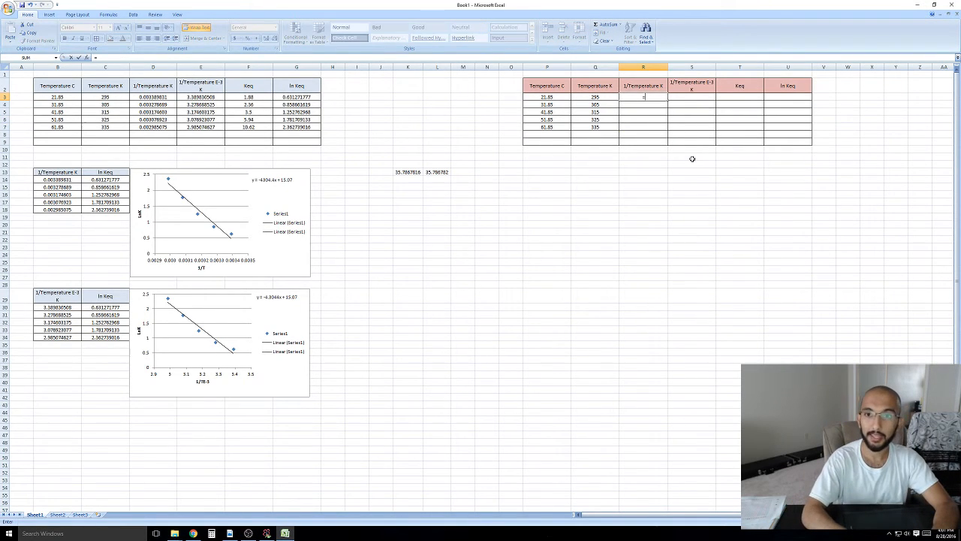
text(1)
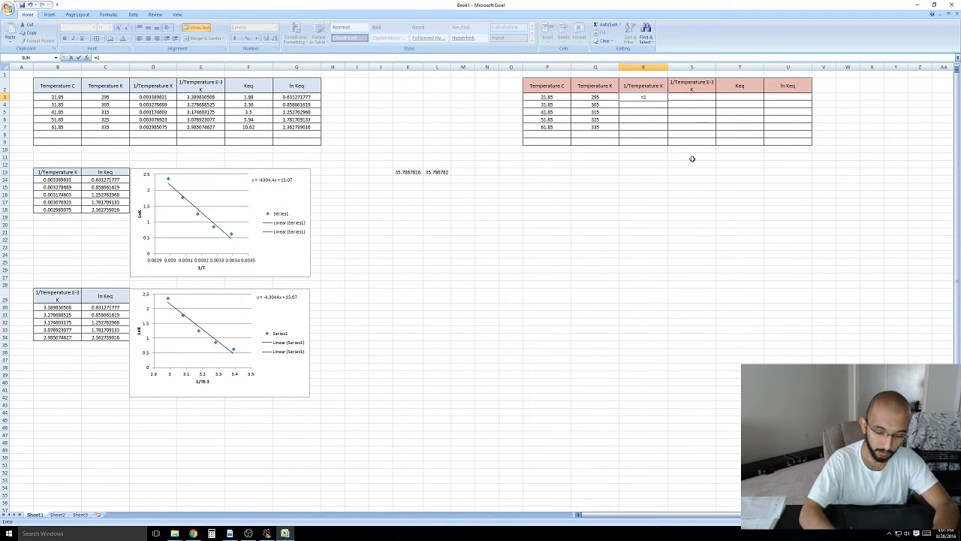
text(/()
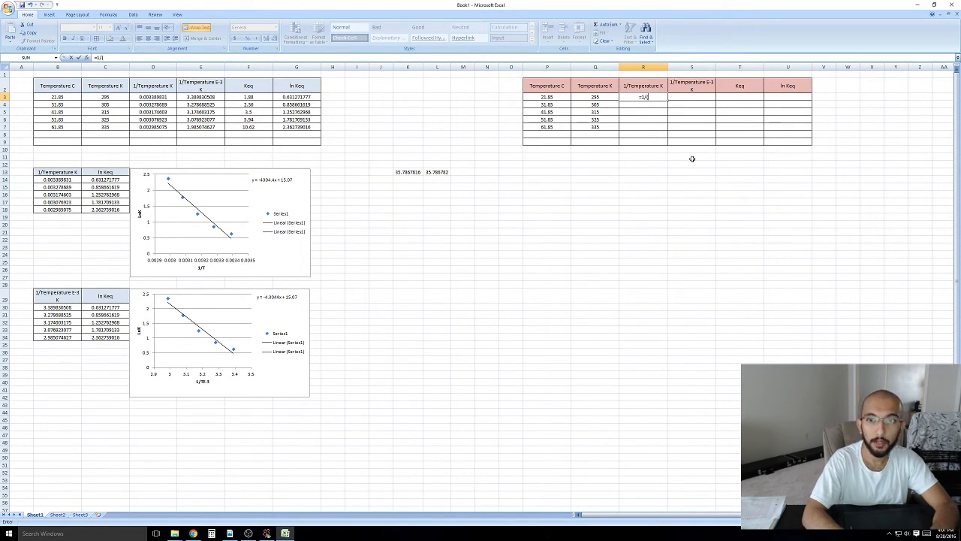
text(Q3))
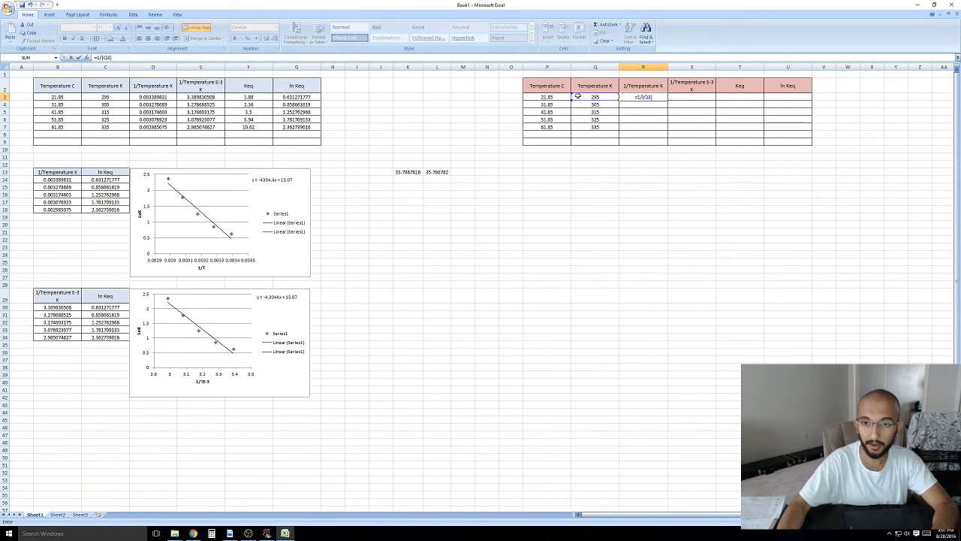
key(Return)
click(659, 98)
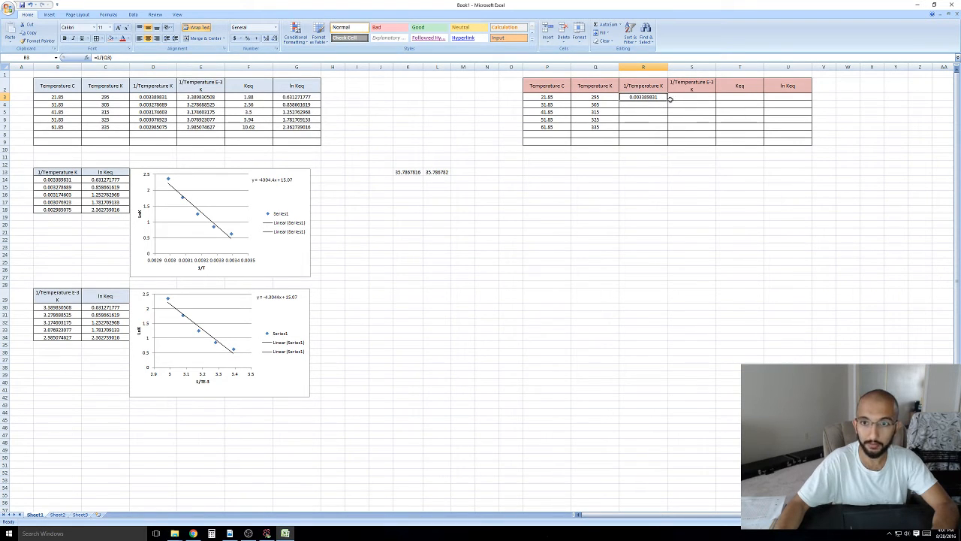
Calculate =1/295 in the empty cell O12 as a check on the reciprocal formula.
click(509, 163)
text(=1/295)
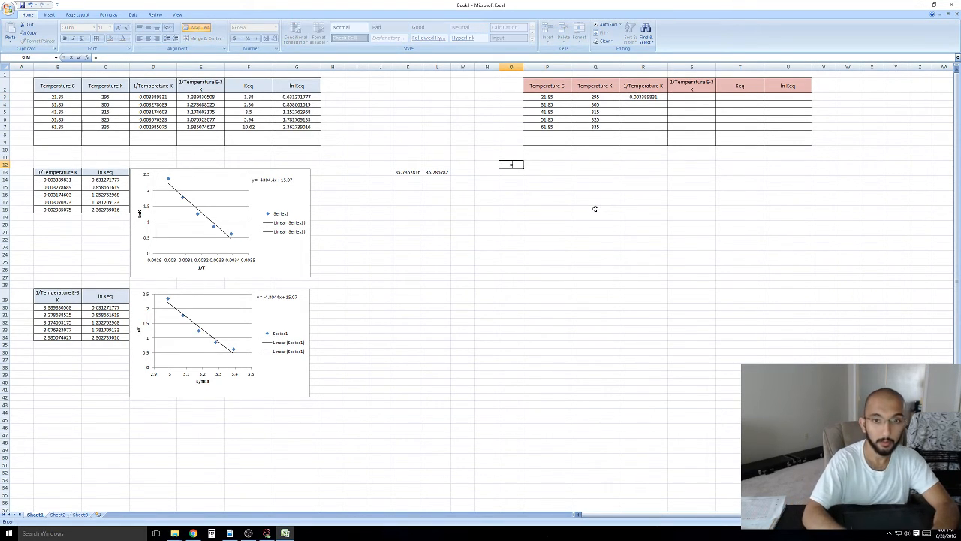
key(Return)
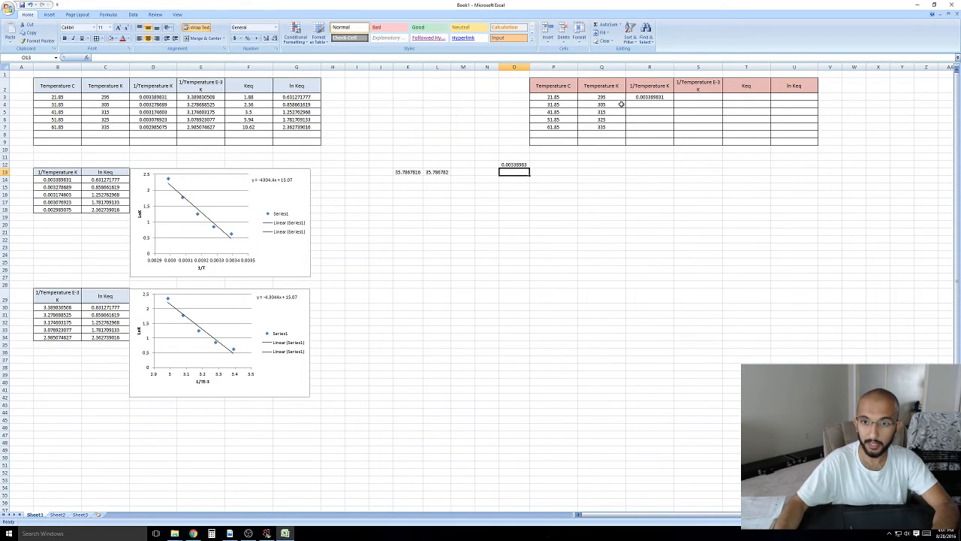
Fill the reciprocal temperature formula from R3 down through R7.
click(662, 98)
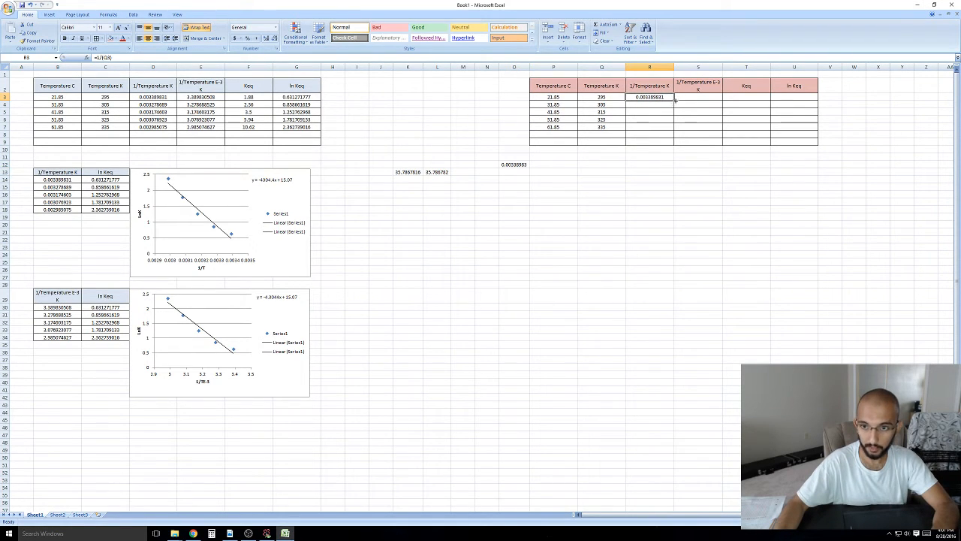
drag(674, 100, 674, 129)
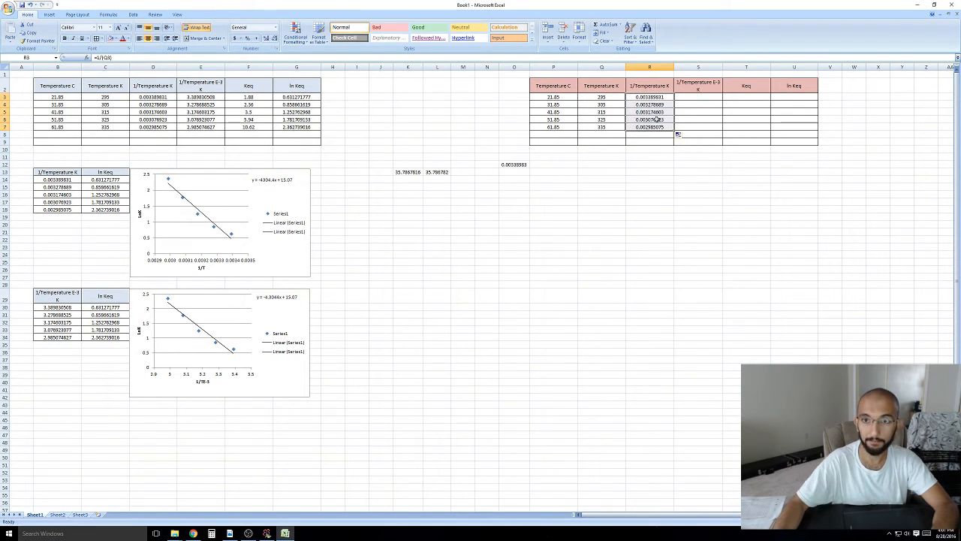
Enter the formula =(Q3)*(1/0.001) in cell S3 under 1/Temperature E-3 K.
click(691, 97)
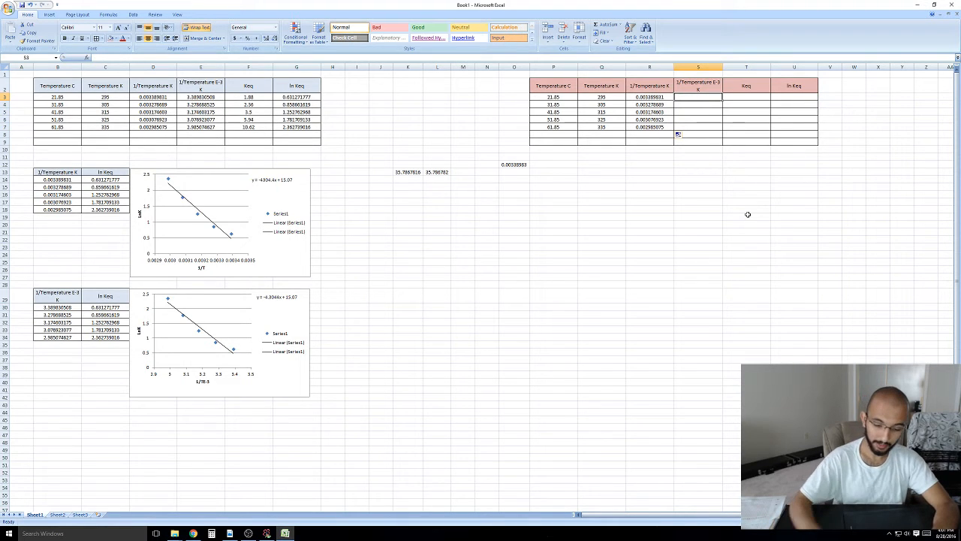
text(=)
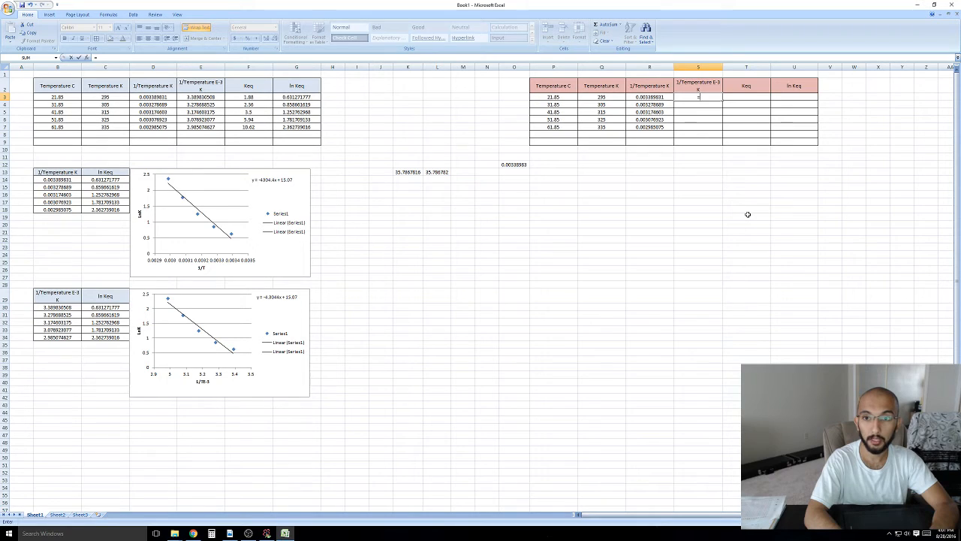
text(q)
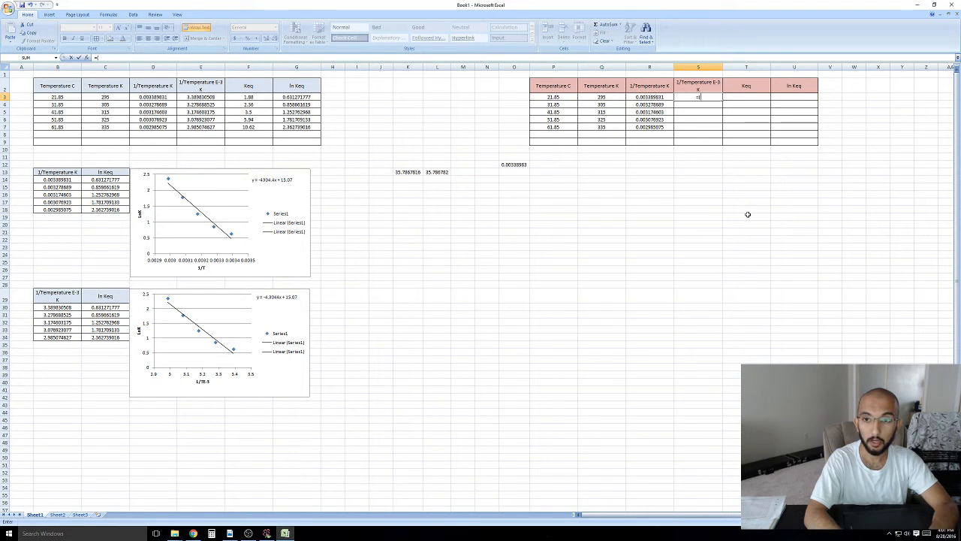
text(3)
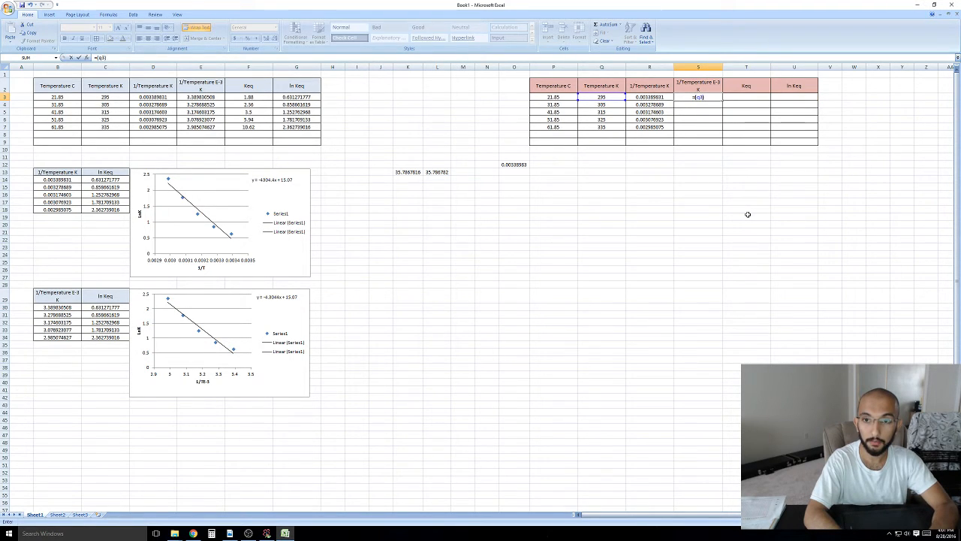
text(*)
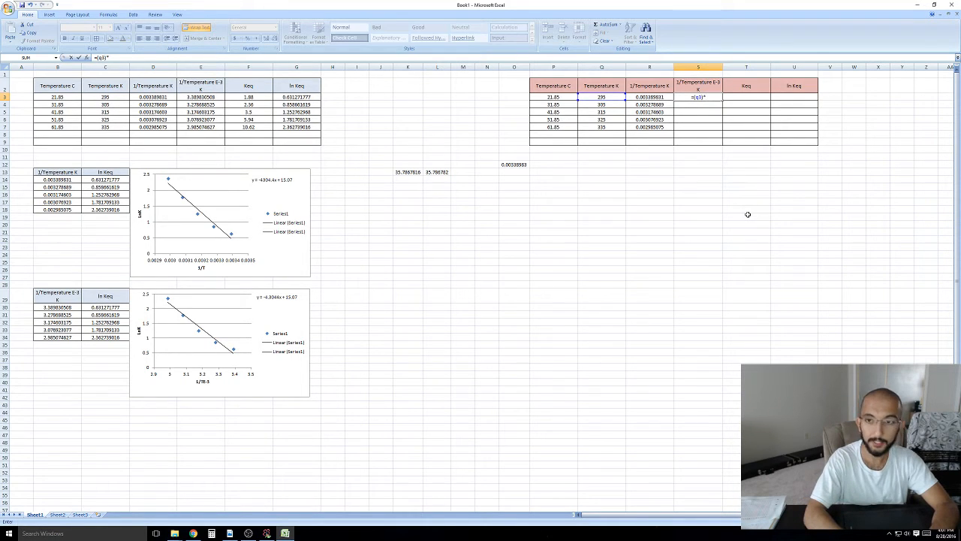
text((1/)
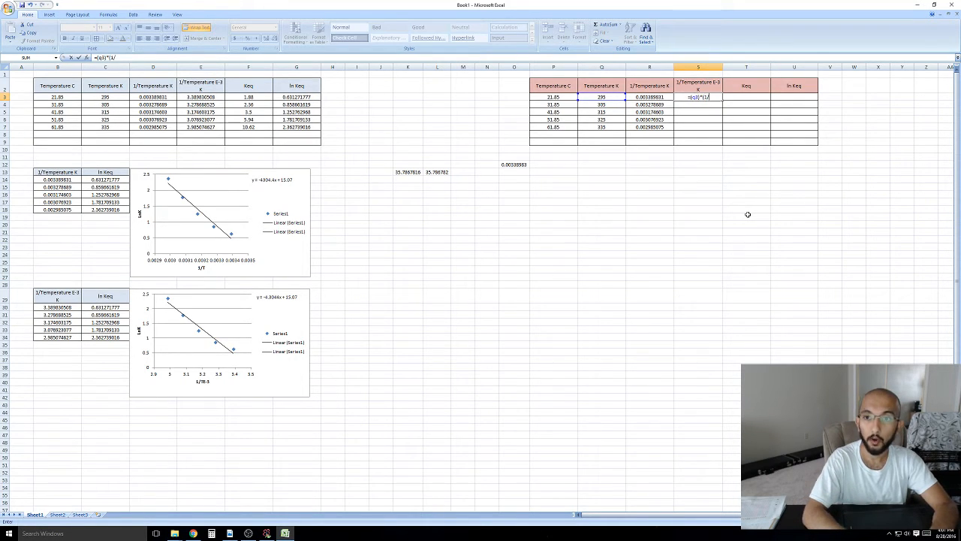
text(0.001)
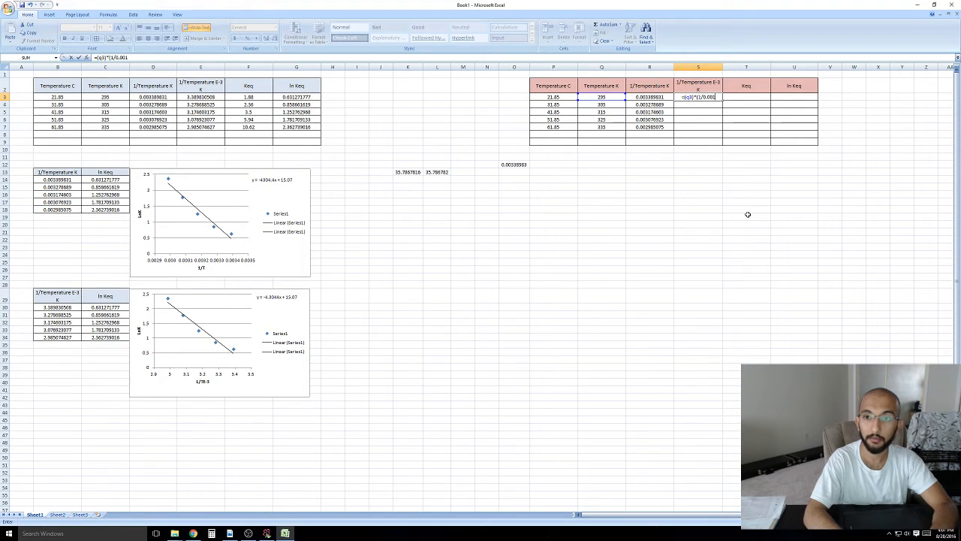
text())
key(Return)
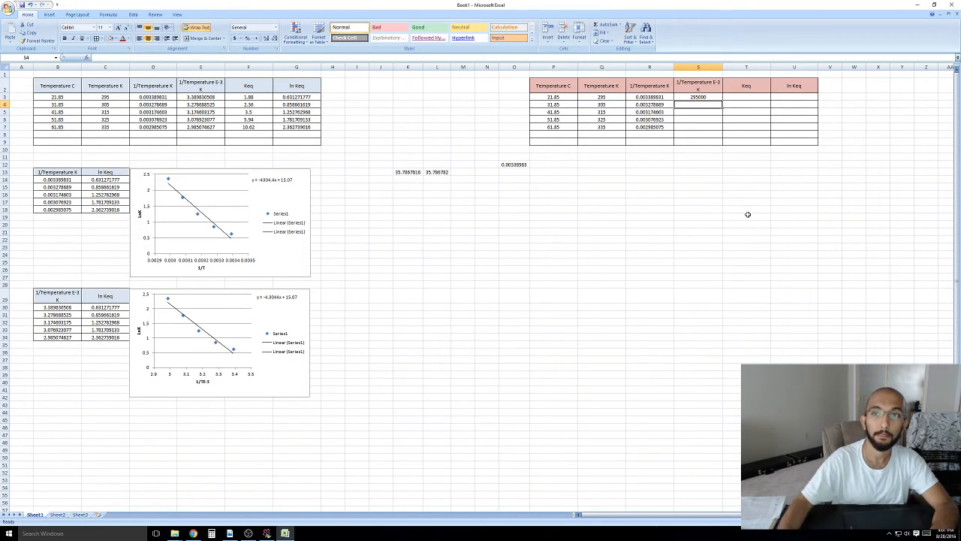
Compare the 1/Temperature E-3 K formula in E3 of the original table with the one in S3.
click(203, 99)
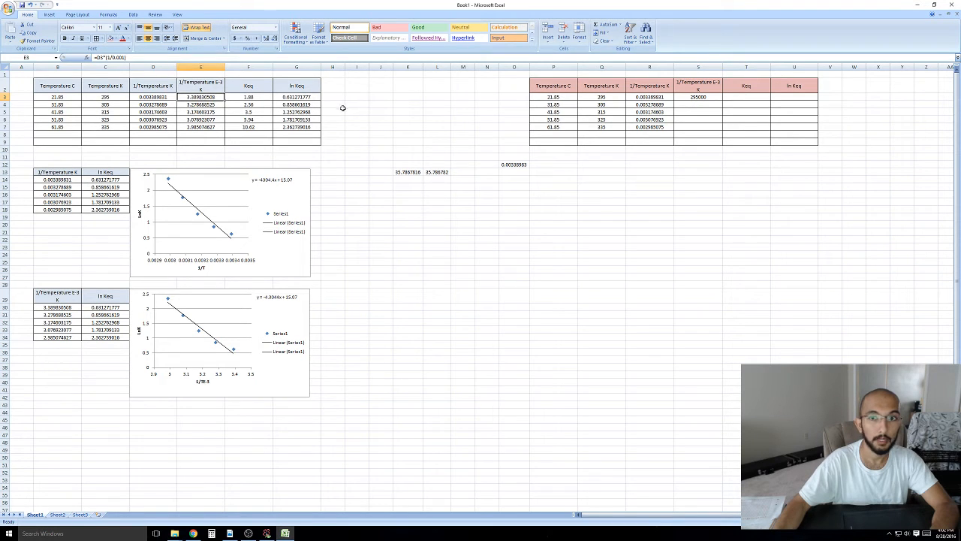
click(697, 98)
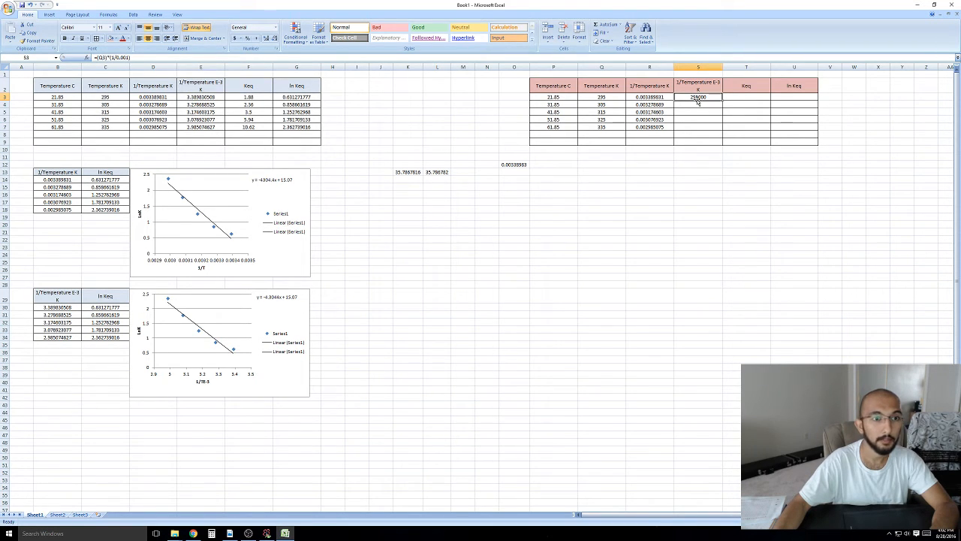
click(701, 111)
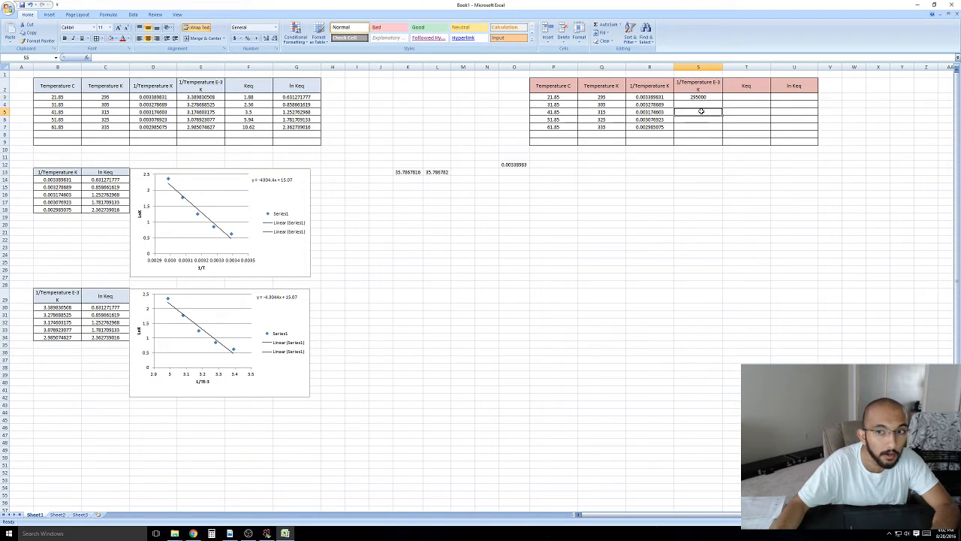
click(207, 97)
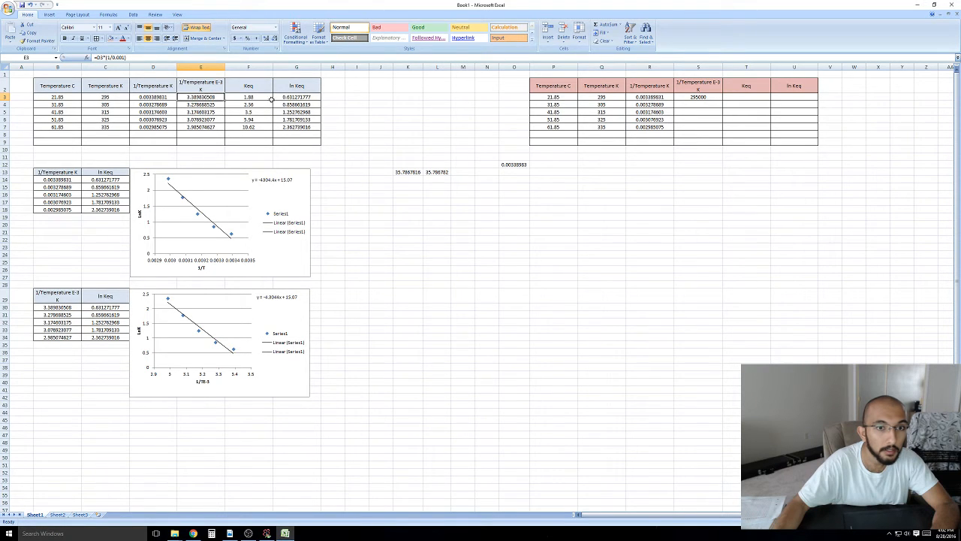
click(692, 99)
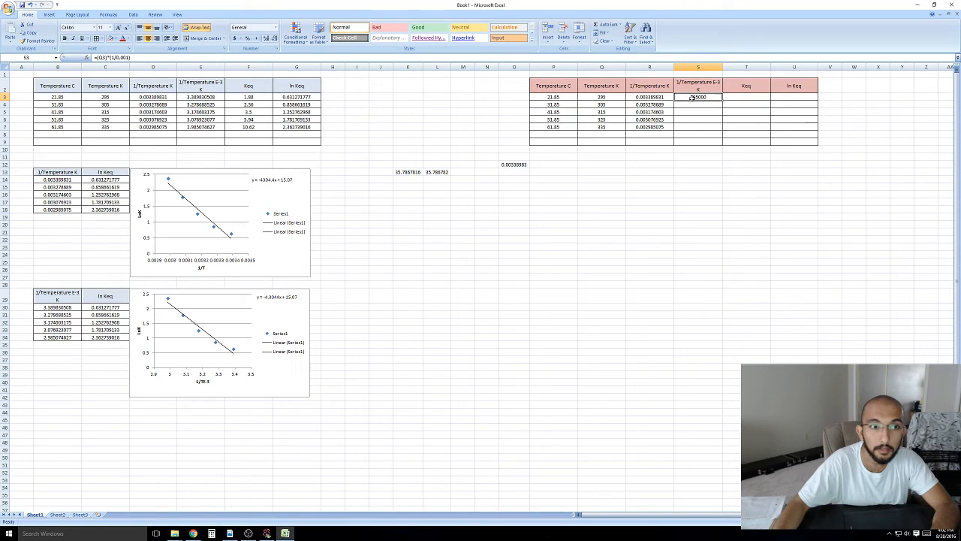
Check cell S3 against the 1/Temperature E-3 K formula in E3 of the original table, and clear S3.
click(209, 97)
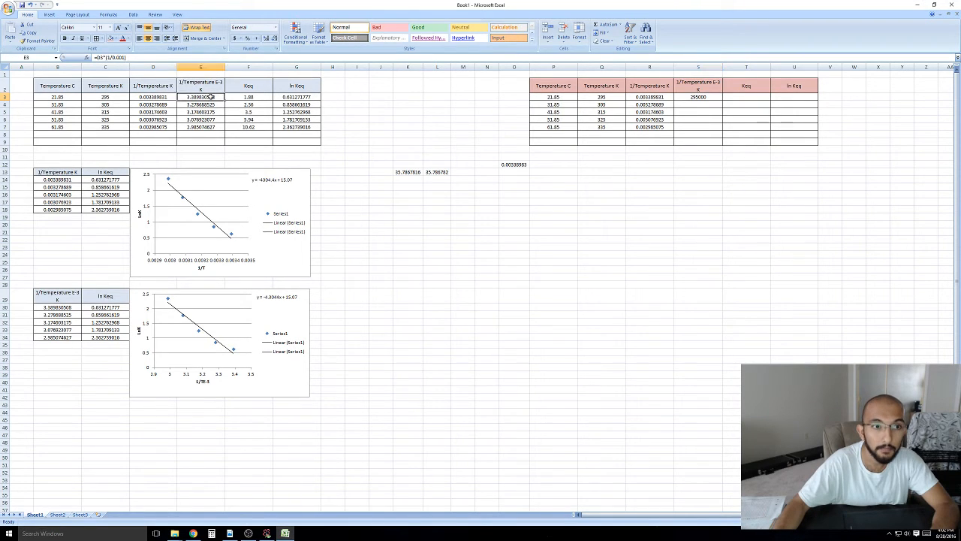
click(698, 98)
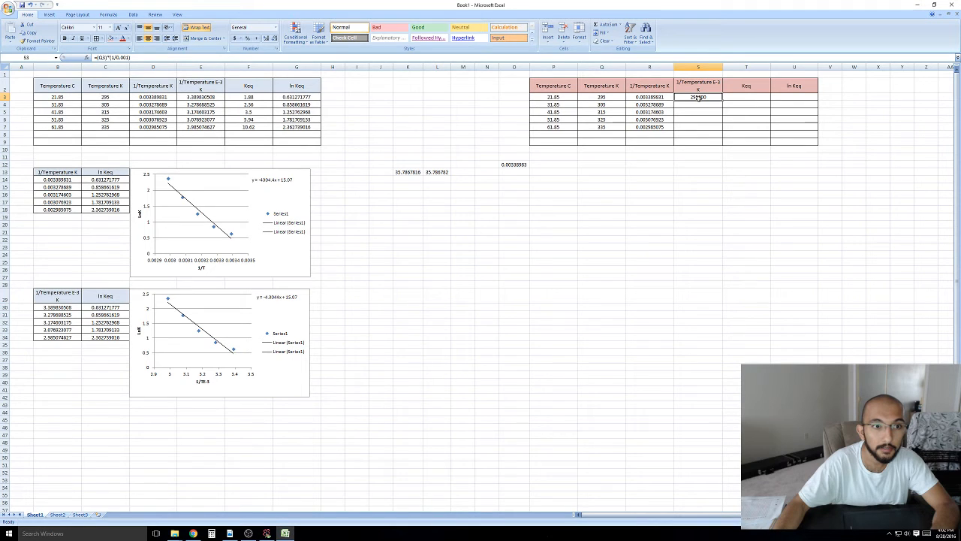
click(698, 104)
click(698, 98)
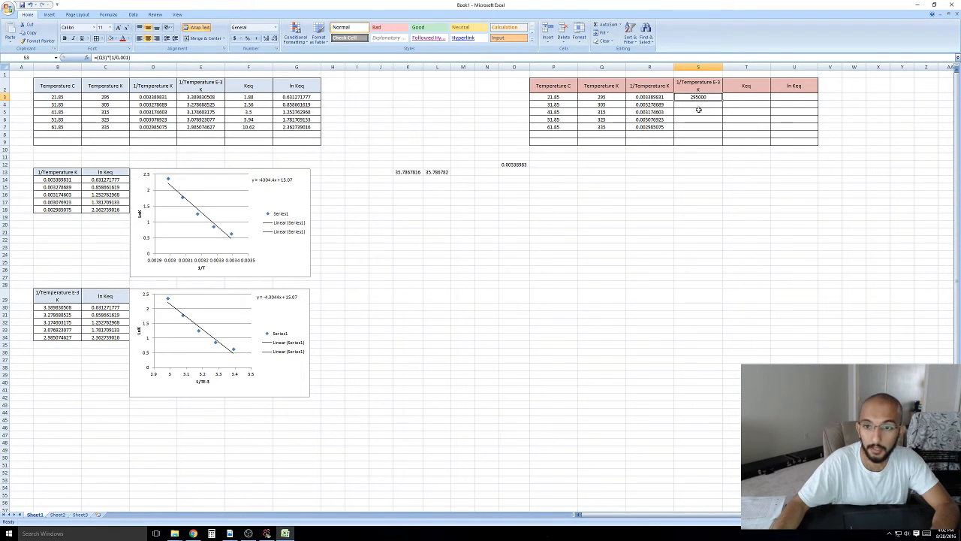
key(BackSpace)
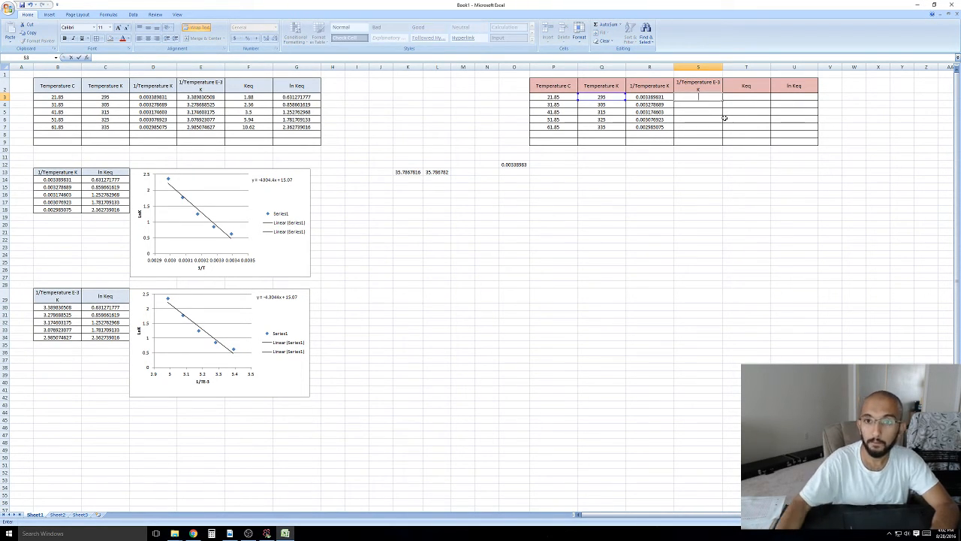
click(727, 115)
Copy the 1/Temperature E-3 K formula from E3 of the original table into cell S3.
click(208, 97)
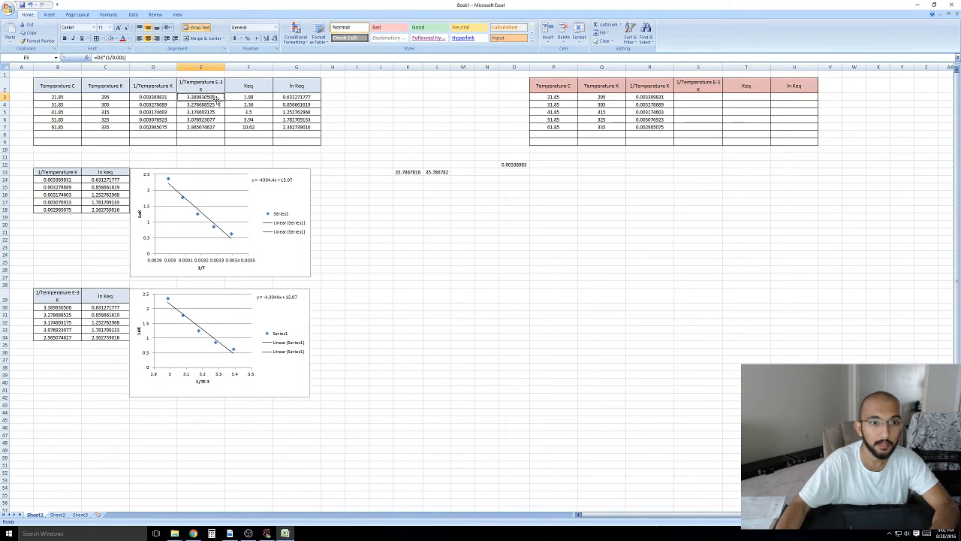
key(ctrl+c)
click(698, 98)
key(ctrl+v)
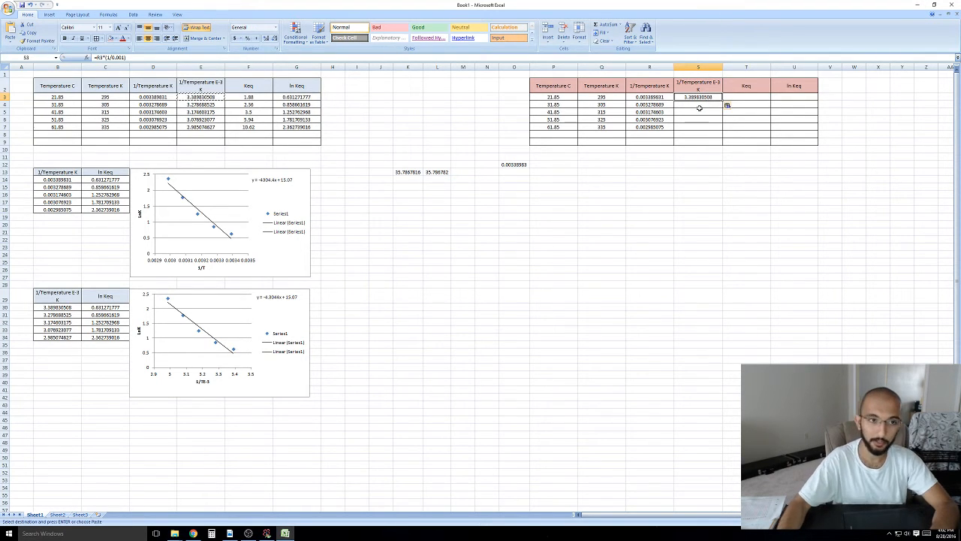
Replace the contents of S3 with the formula =(R3)*(1/0.001).
key(BackSpace)
text(=r)
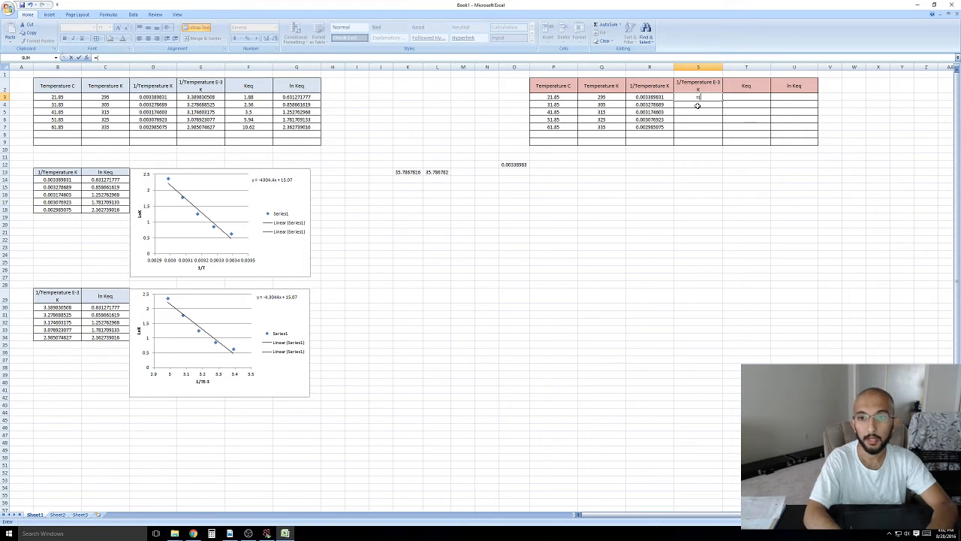
text(3)
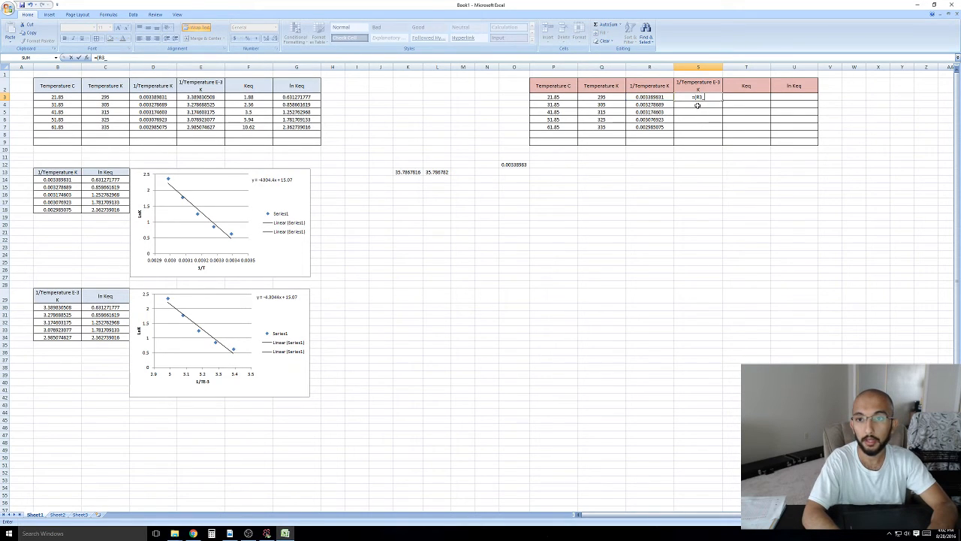
text()/)
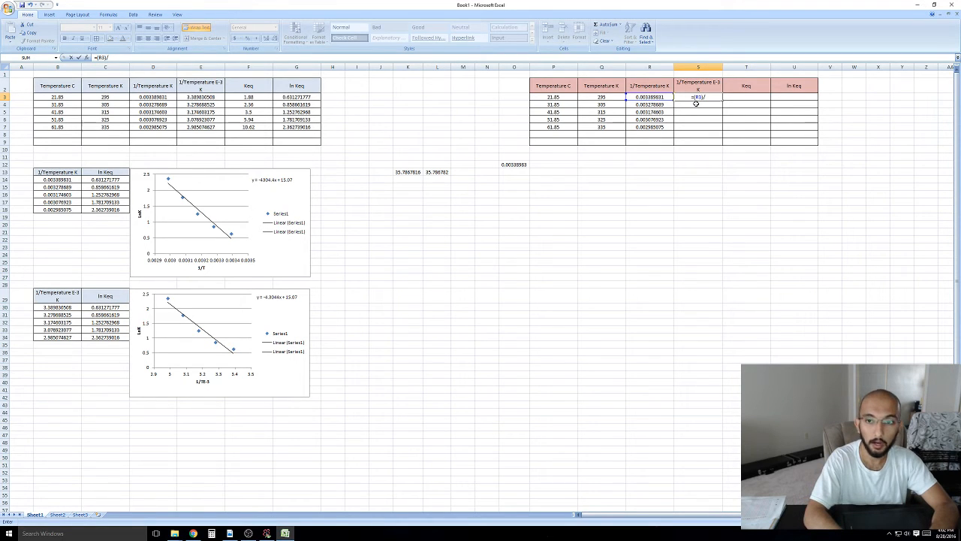
key(BackSpace)
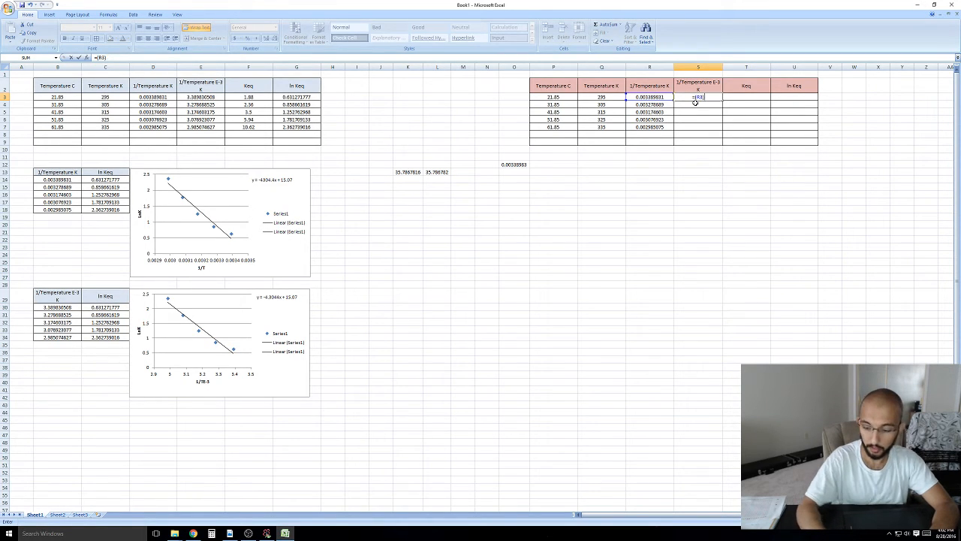
text(*(1/)
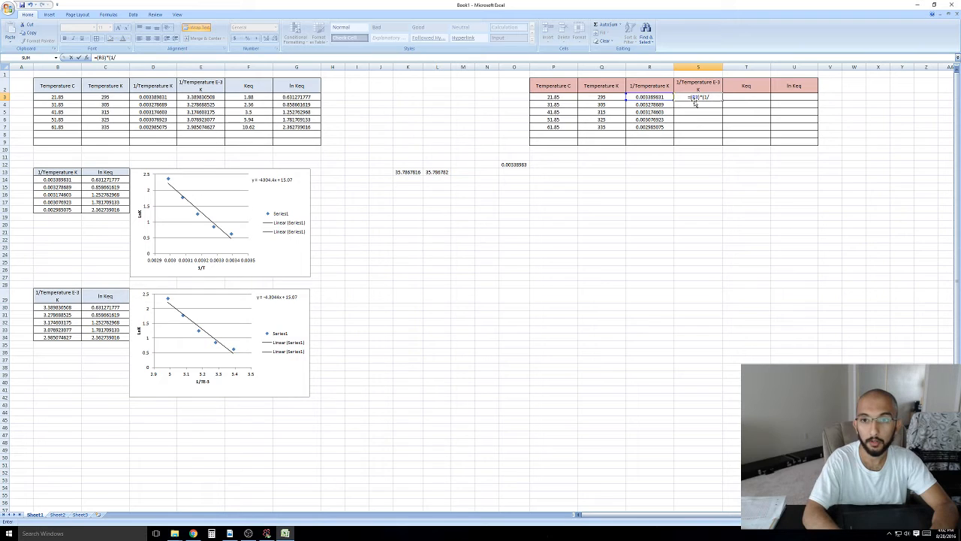
text(1E-3))
key(Return)
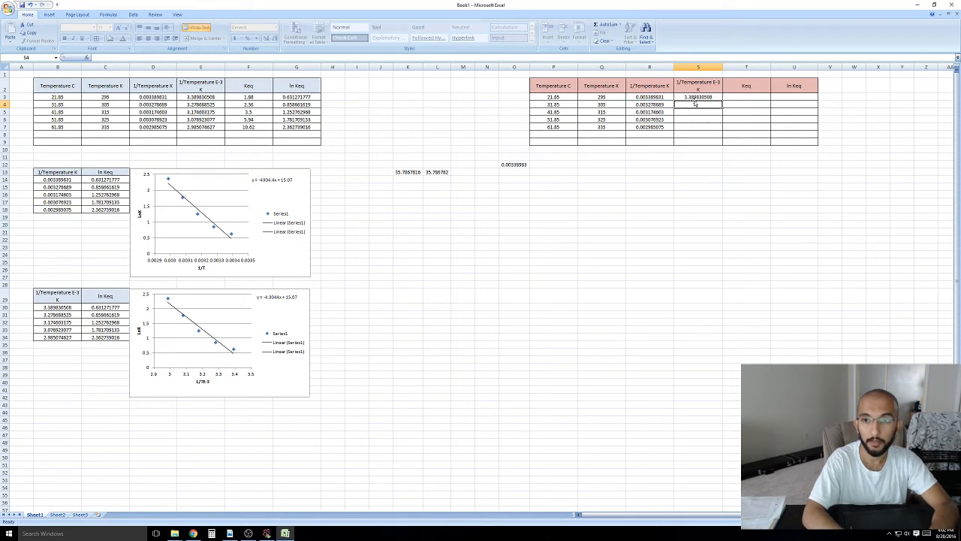
Fill the 1/Temperature E-3 K formula from S3 down through S7.
click(697, 98)
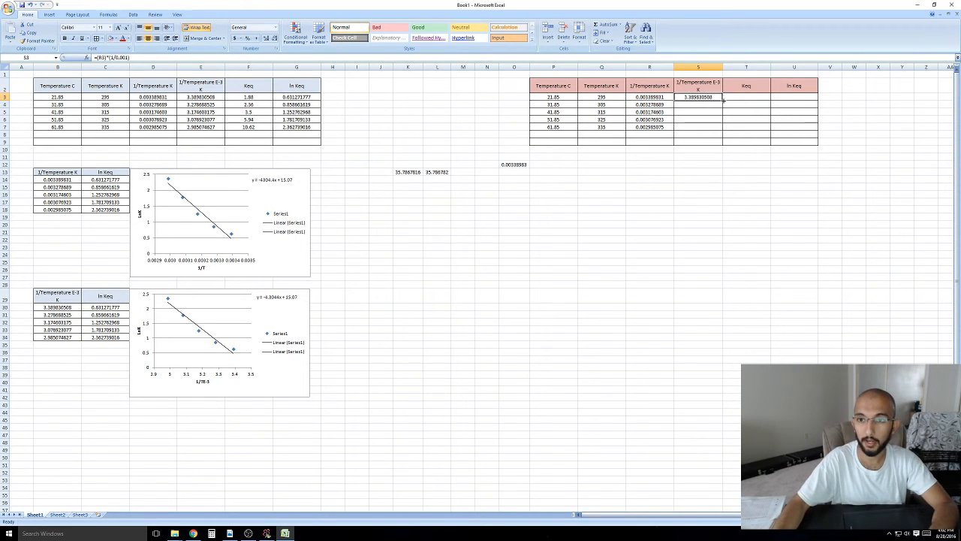
drag(723, 101, 725, 133)
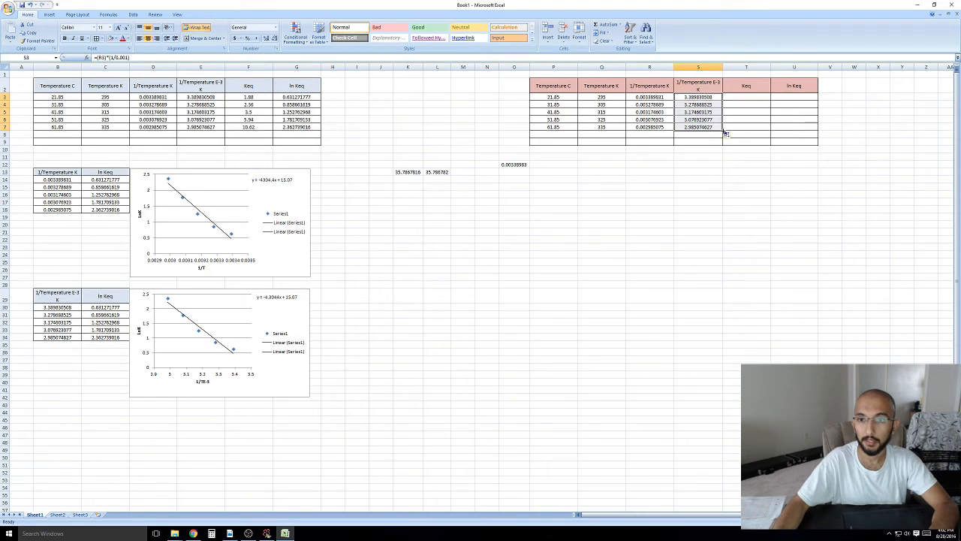
click(706, 150)
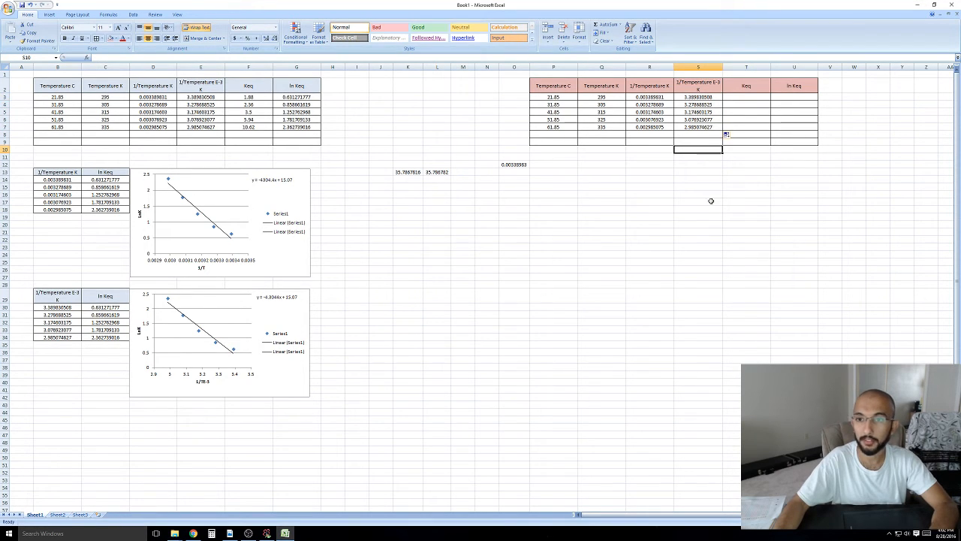
Copy the Keq values F3 to F7 of the original table into T3 to T7 of the new table.
click(762, 97)
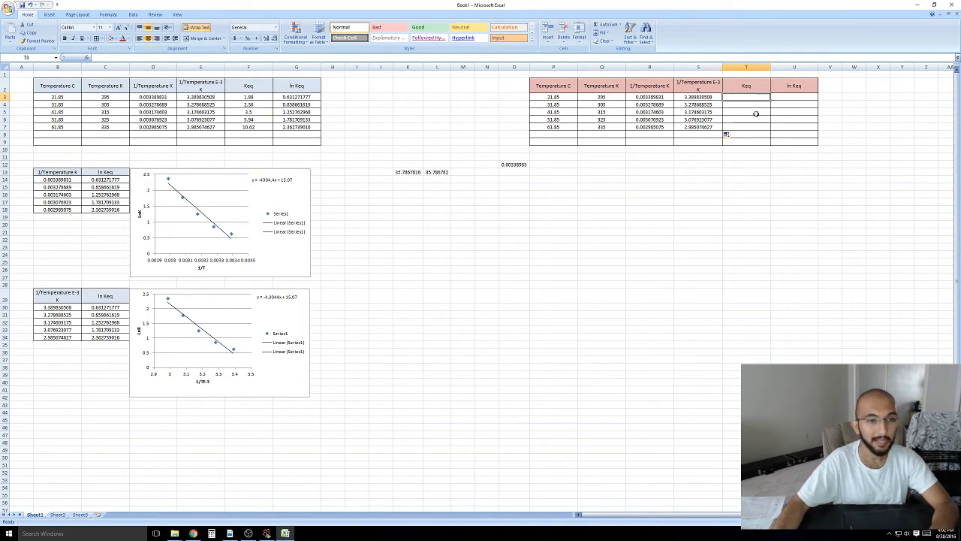
drag(244, 93, 253, 126)
key(ctrl+c)
click(741, 93)
key(ctrl+v)
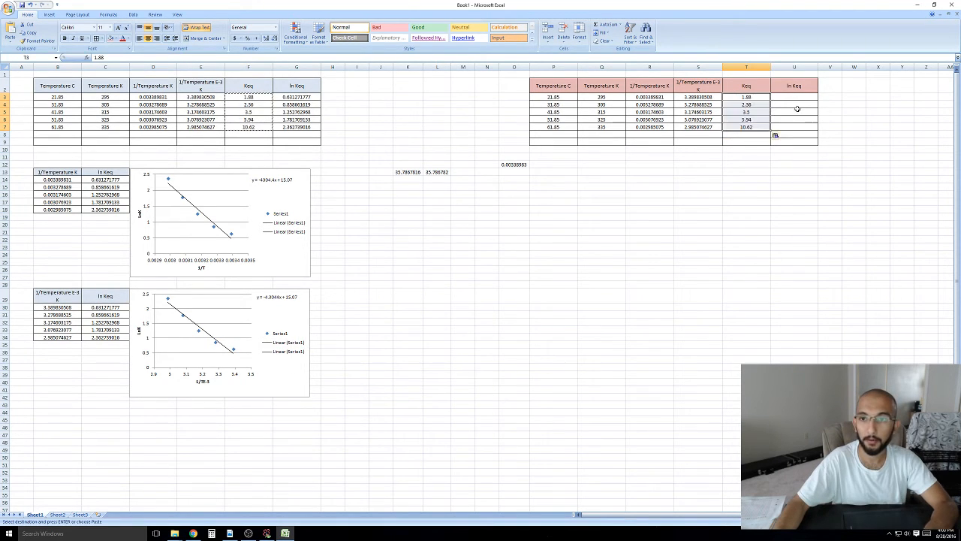
Enter the formula =LN(T3) in U3 under ln Keq and fill it down through U7.
click(798, 98)
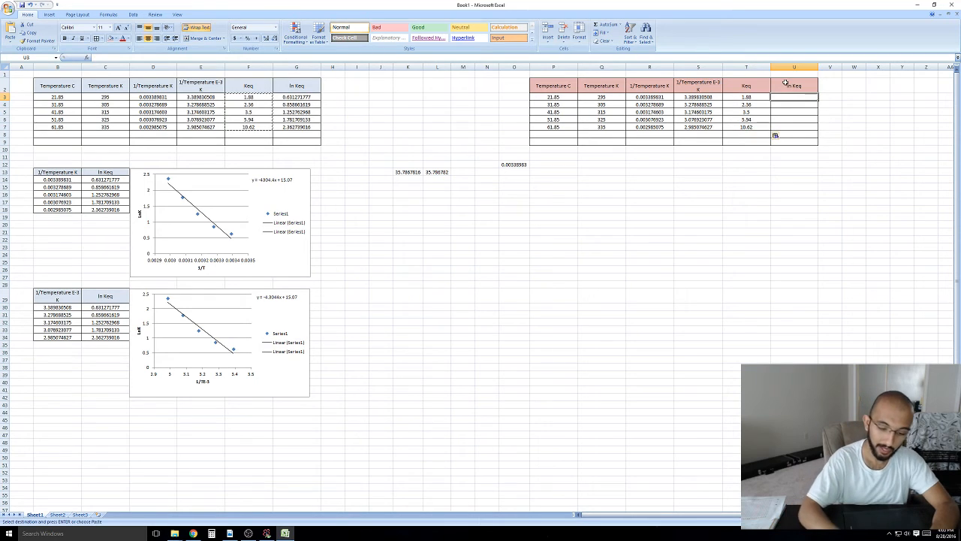
text(=LN)
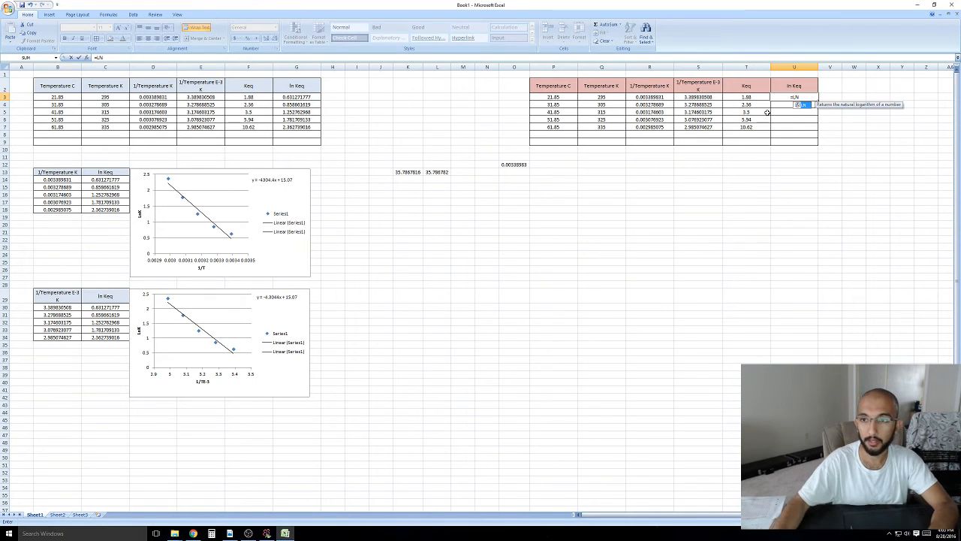
click(817, 97)
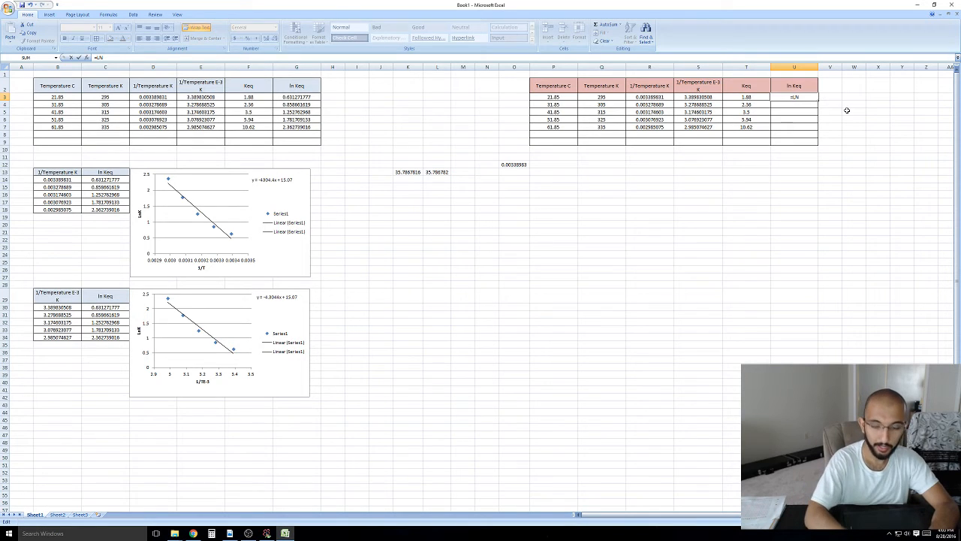
text(()
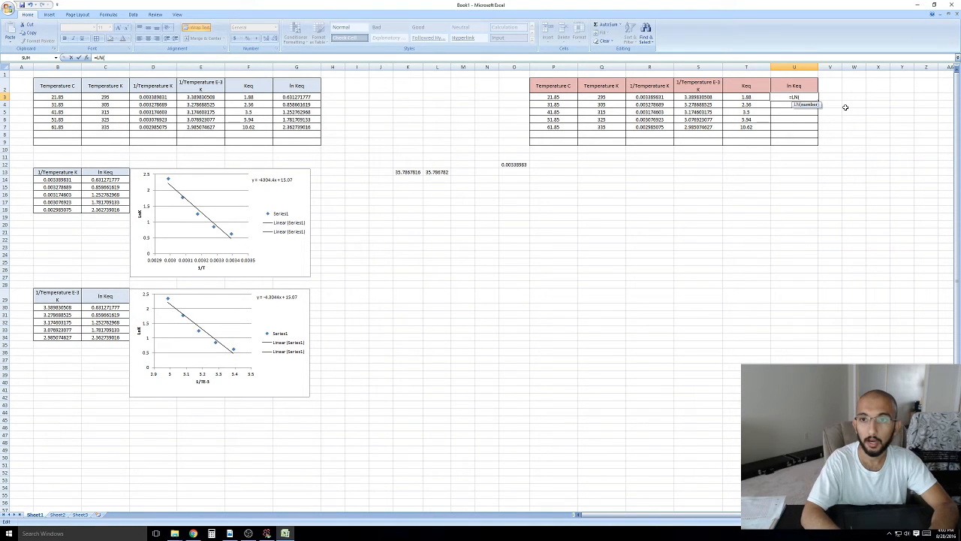
text(T3))
key(Return)
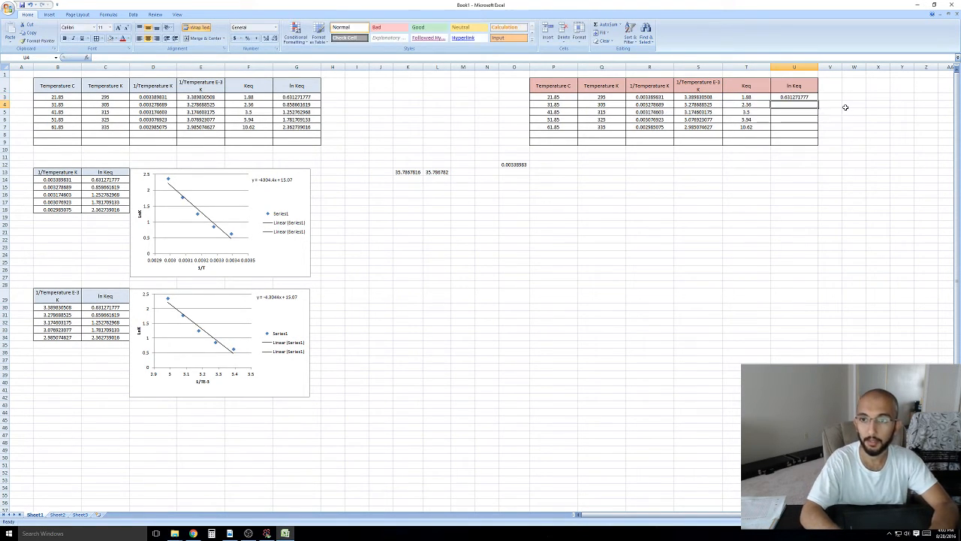
click(816, 96)
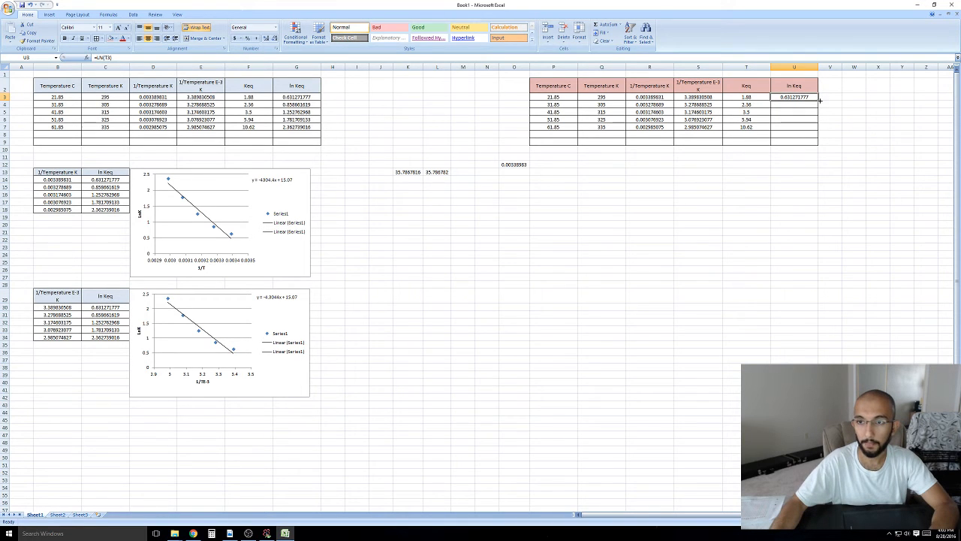
drag(820, 99, 819, 131)
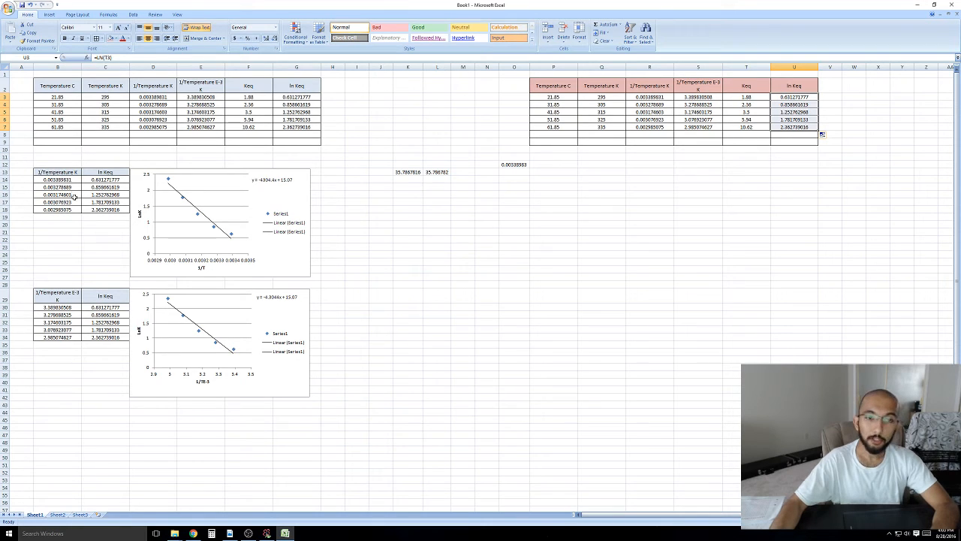
Copy the 1/Temperature K column R2 to R7 with its header to P16, pasting values and source formatting.
click(755, 88)
click(652, 88)
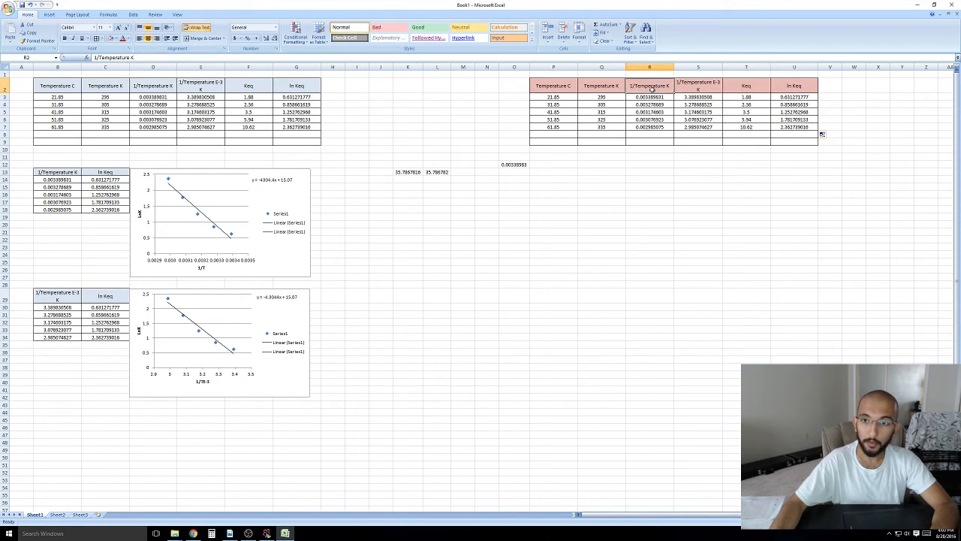
click(799, 88)
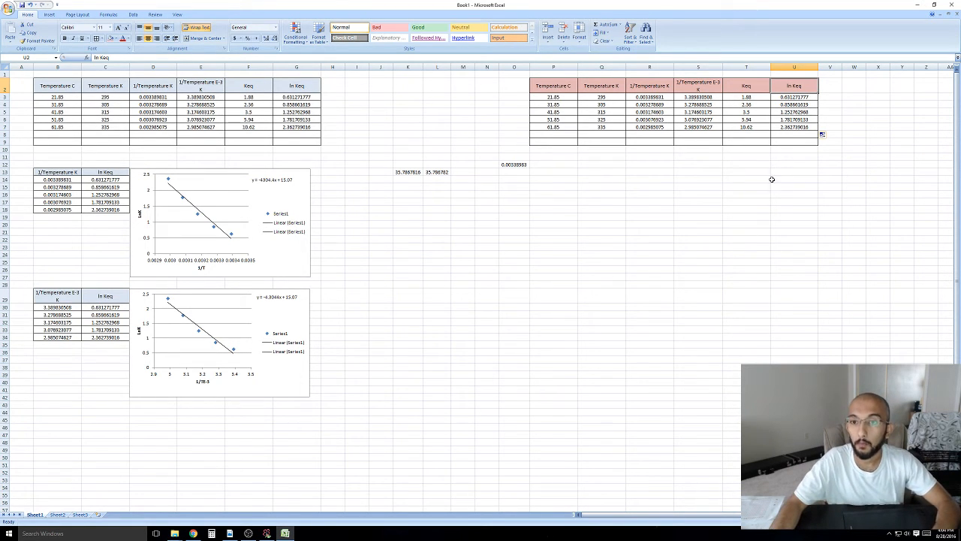
click(645, 88)
drag(646, 88, 646, 129)
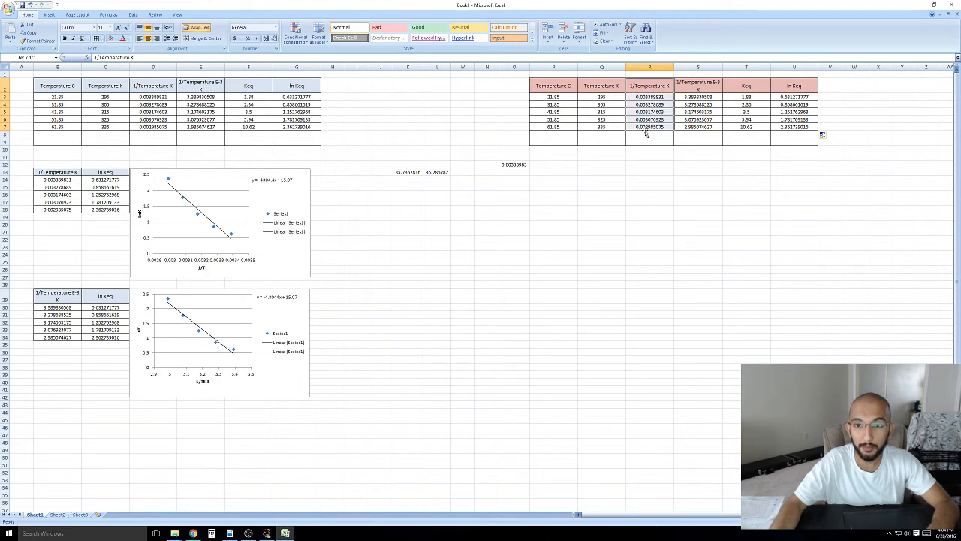
key(ctrl+c)
click(516, 194)
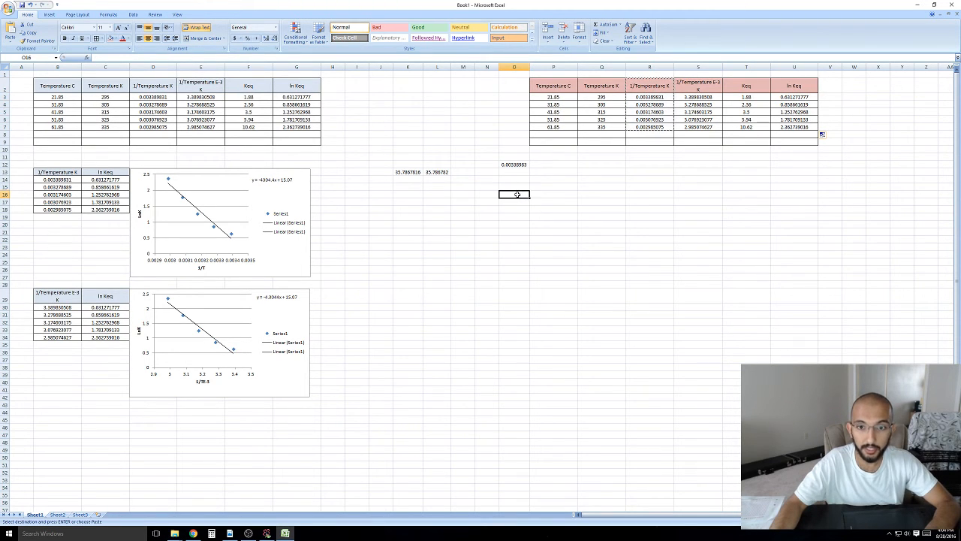
click(555, 195)
key(ctrl+v)
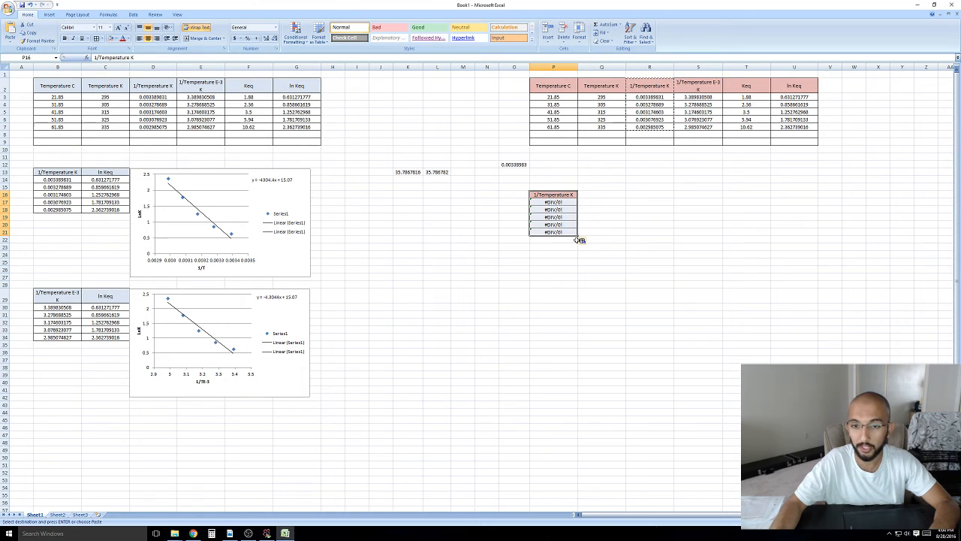
click(587, 242)
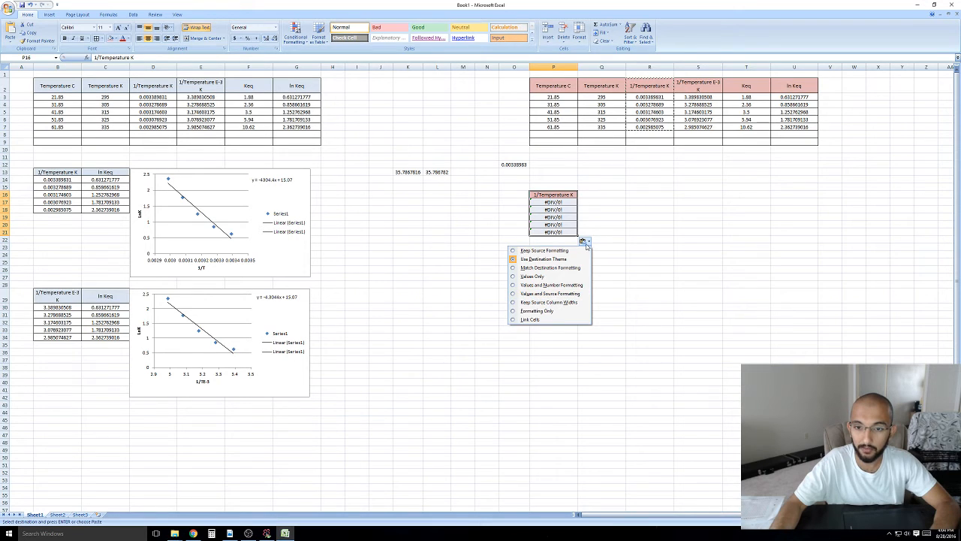
click(556, 295)
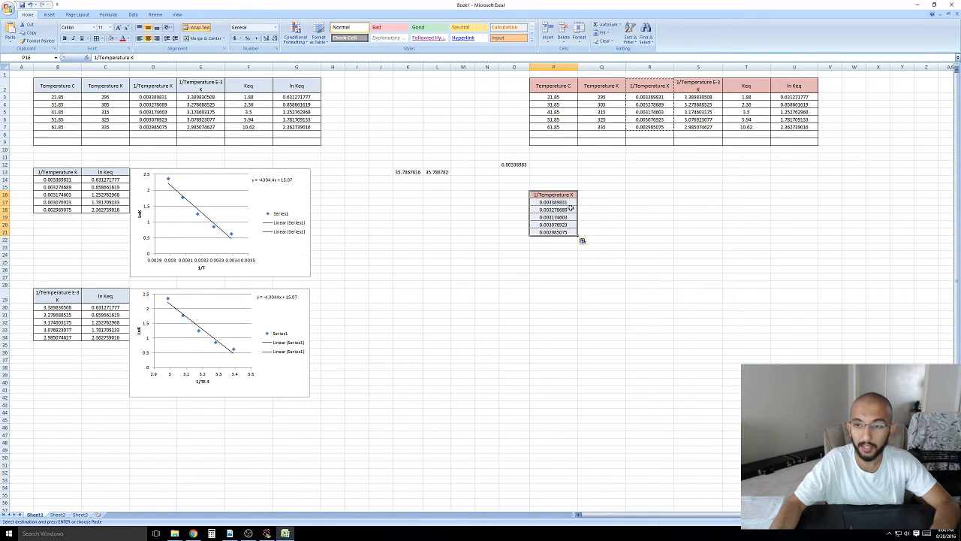
Copy the ln Keq column U2 to U7 with its header to Q16, pasting values and source formatting.
drag(797, 87, 793, 127)
key(ctrl+c)
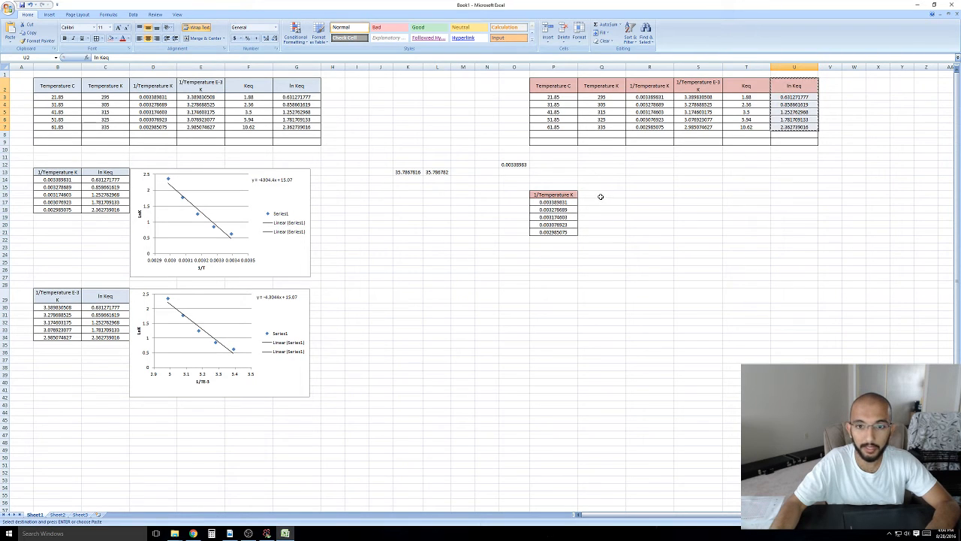
click(601, 196)
key(ctrl+v)
click(630, 241)
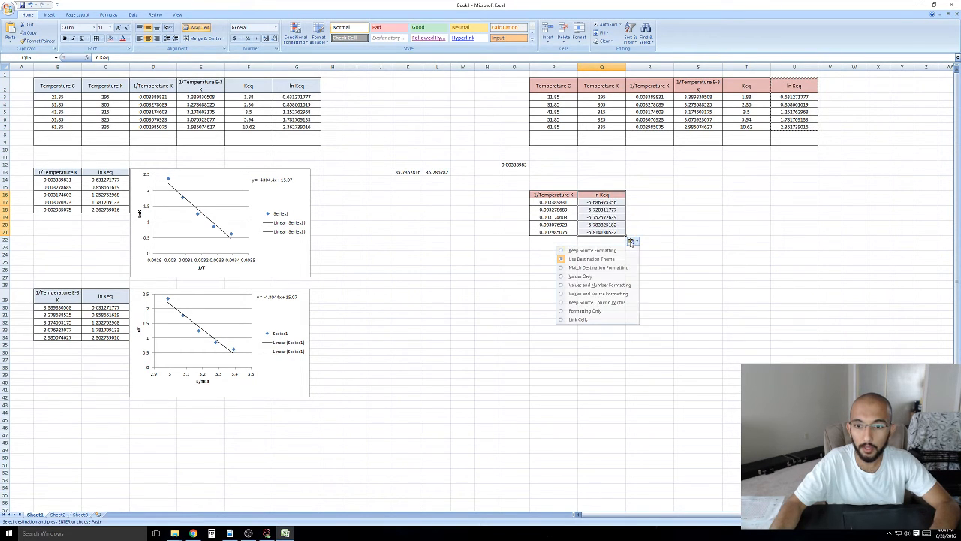
click(609, 294)
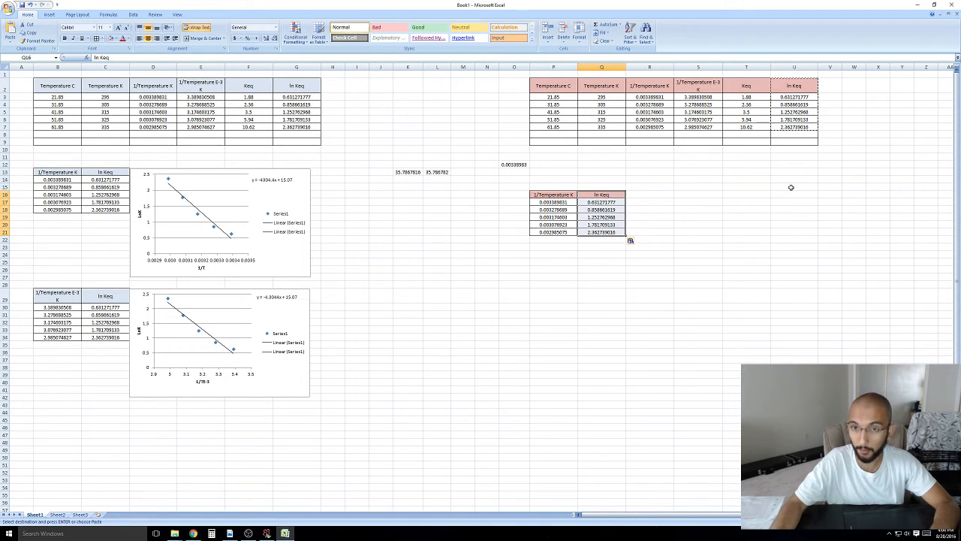
click(627, 298)
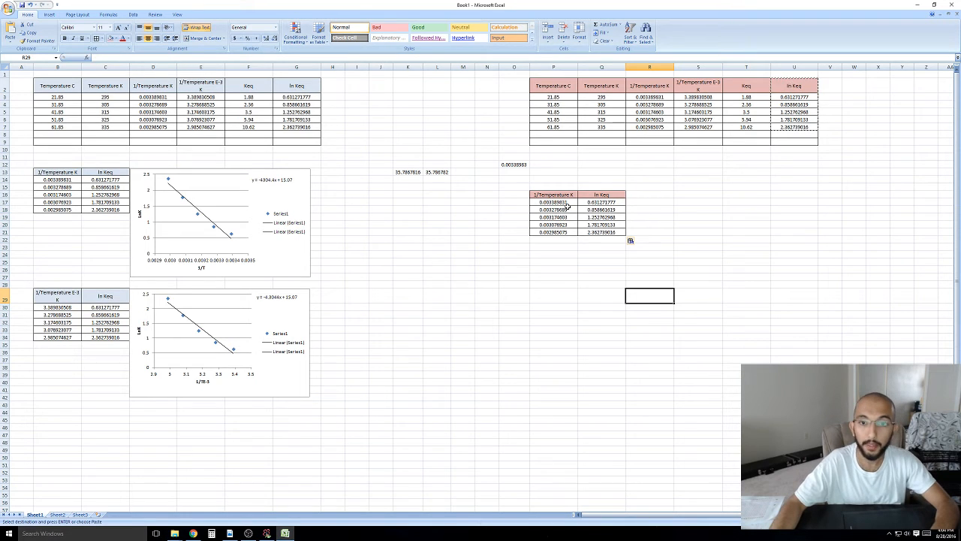
Create a Scatter with only Markers chart from P17 to Q21 and place it directly beside the new two-column table.
drag(568, 205, 603, 232)
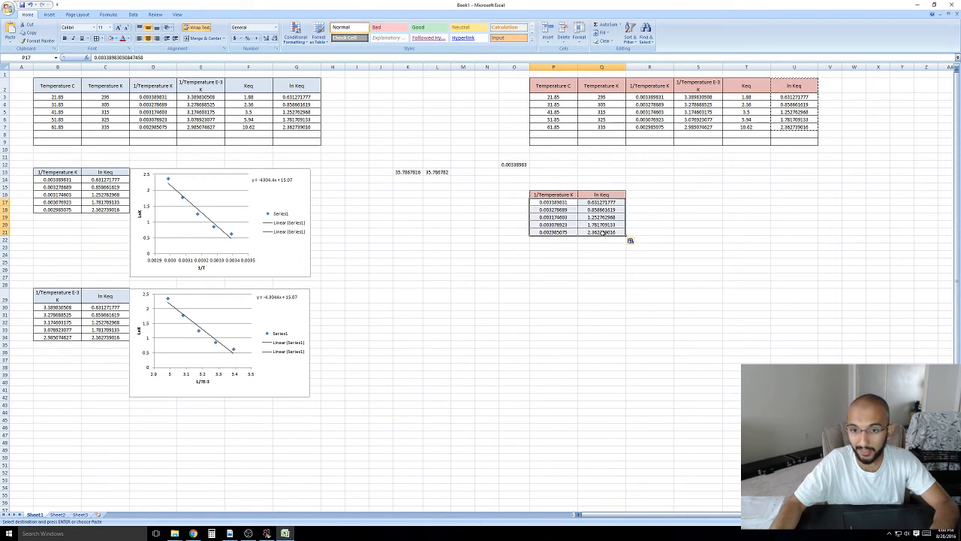
click(47, 14)
click(200, 31)
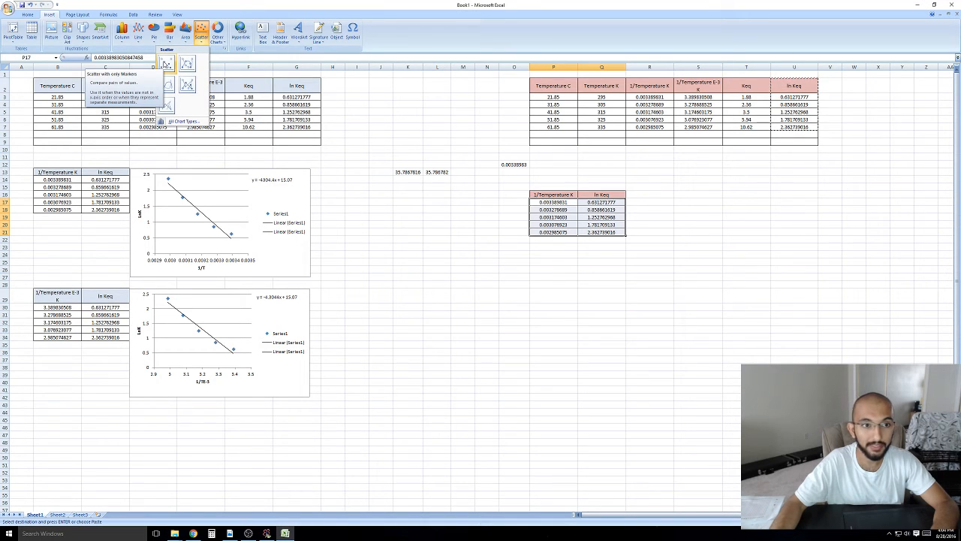
click(165, 65)
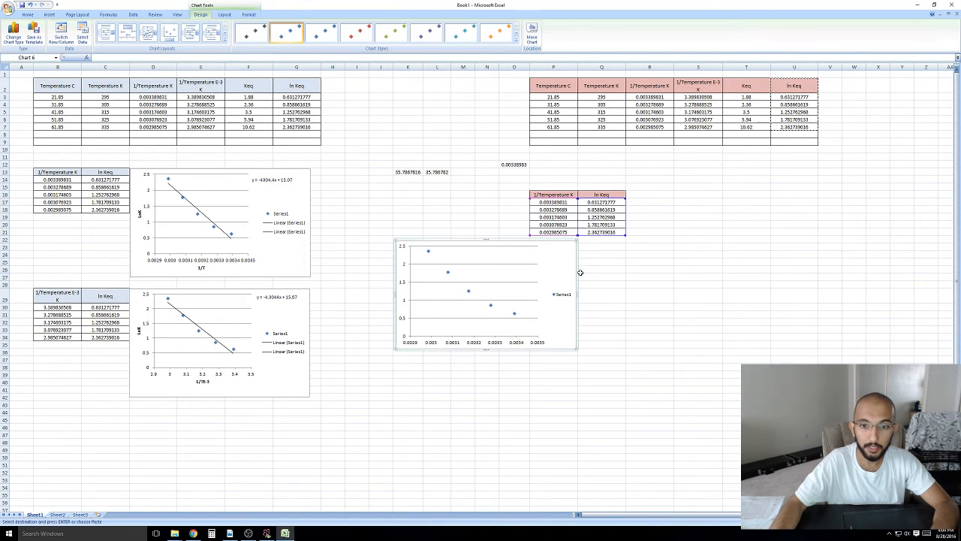
drag(562, 265, 791, 216)
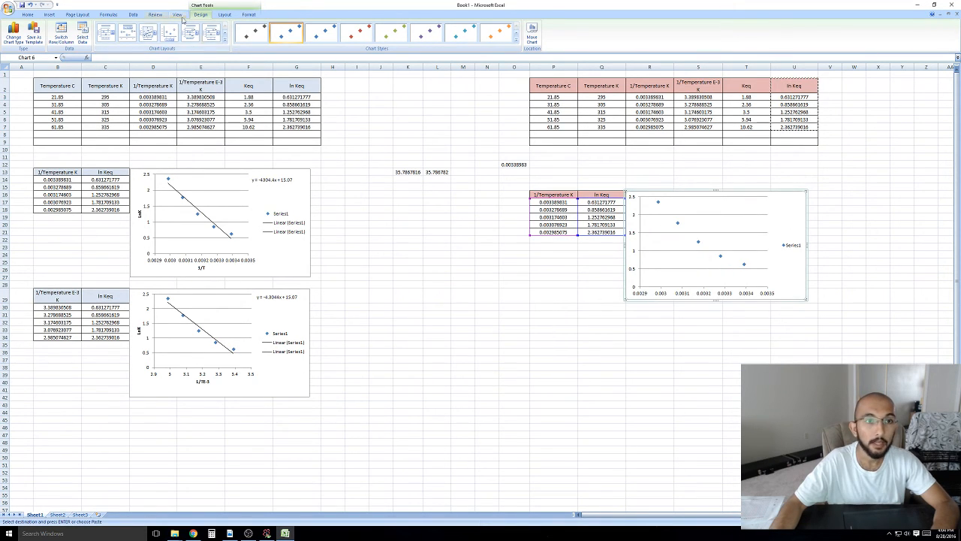
Add a title above the new scatter chart reading "Van't Hoff Example".
click(224, 15)
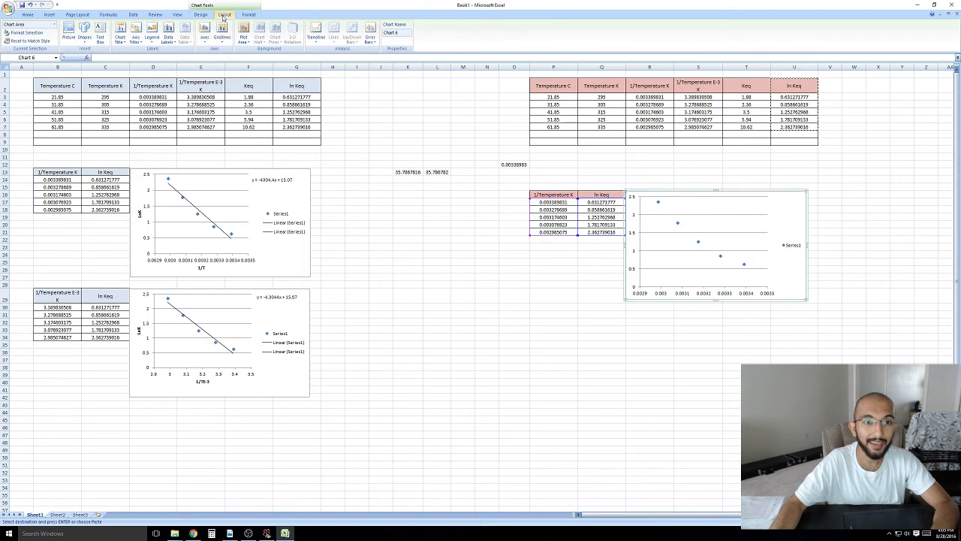
click(120, 39)
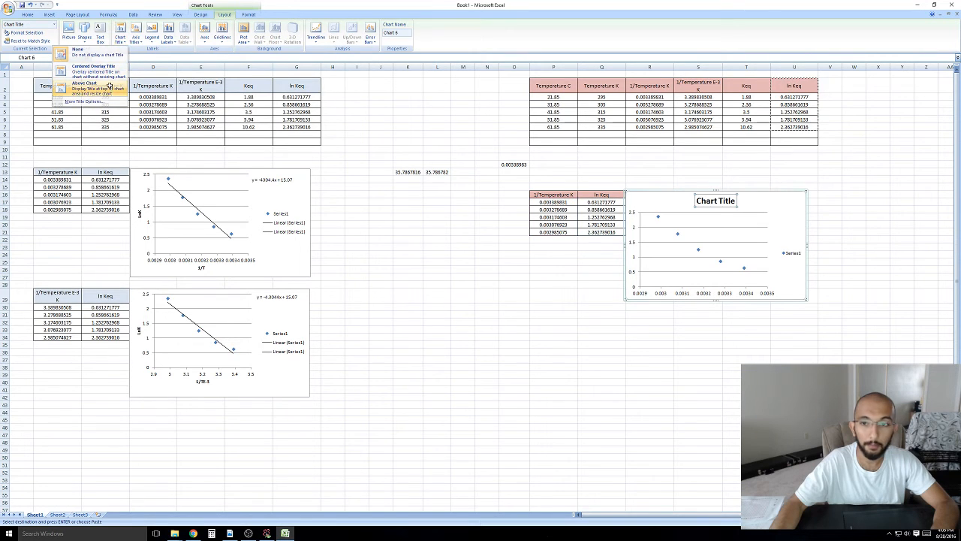
click(110, 89)
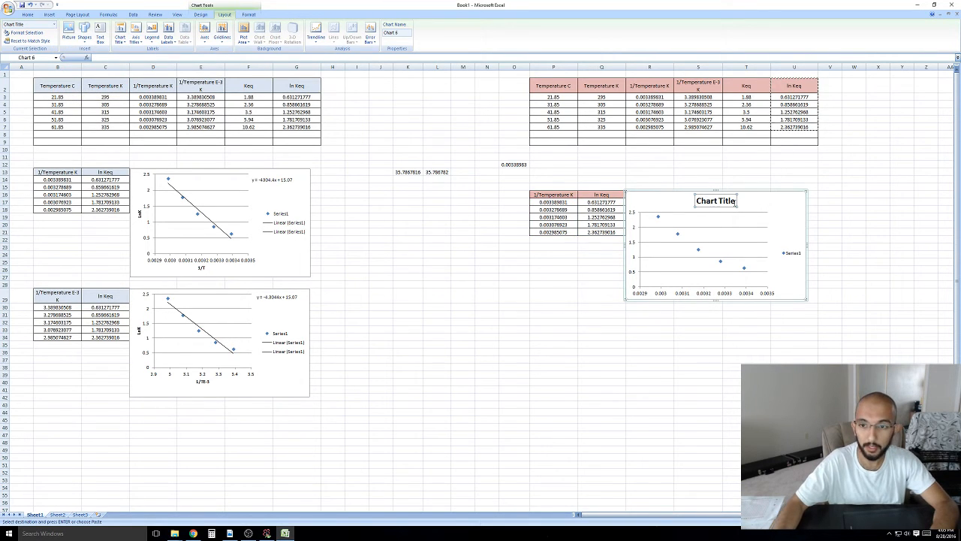
triple_click(705, 204)
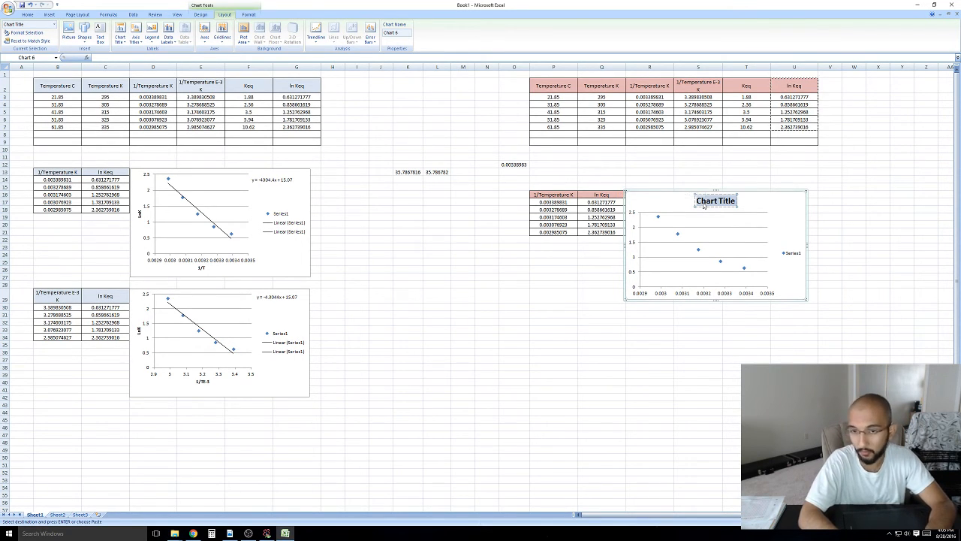
text(vanth)
key(BackSpace)
key(BackSpace)
key(BackSpace)
key(BackSpace)
key(BackSpace)
text(V)
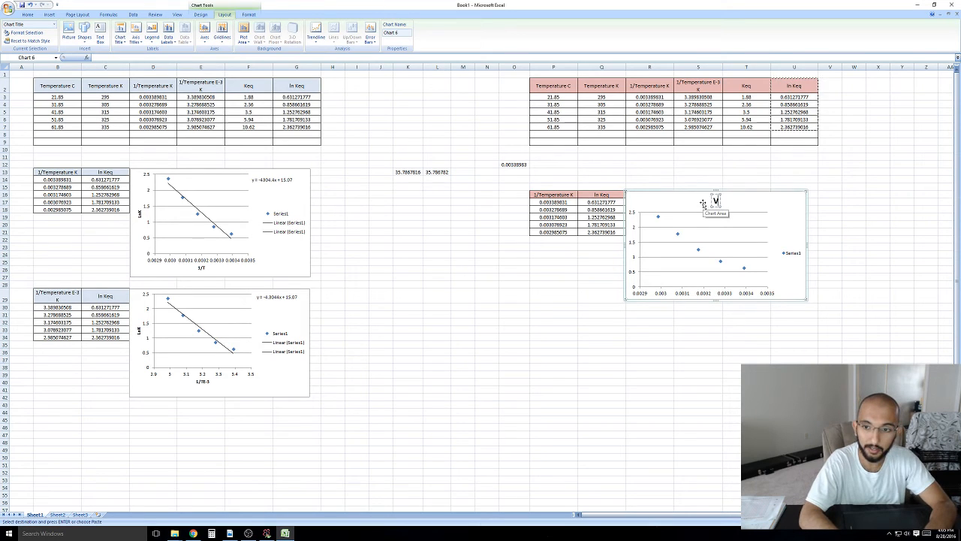
text(an't Hoff E)
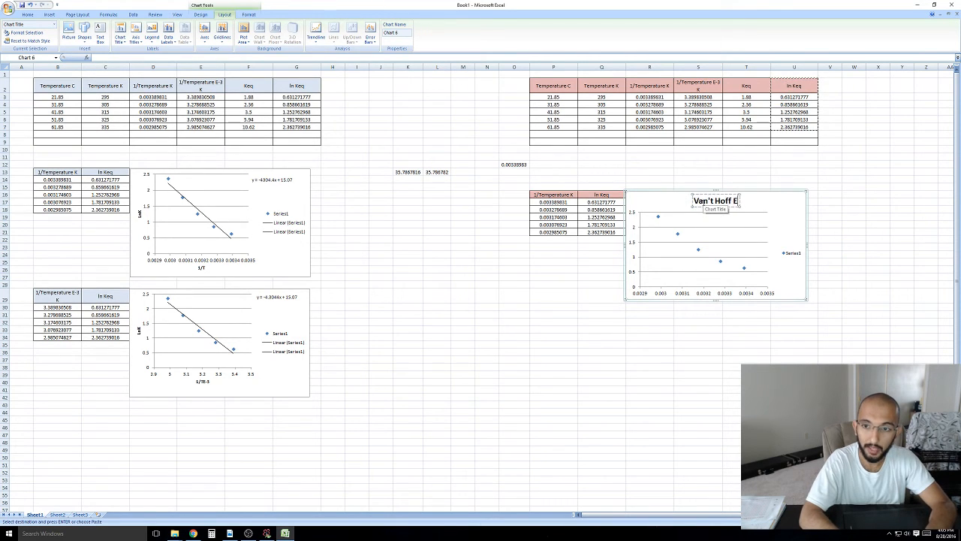
text(xample)
key(ctrl+v)
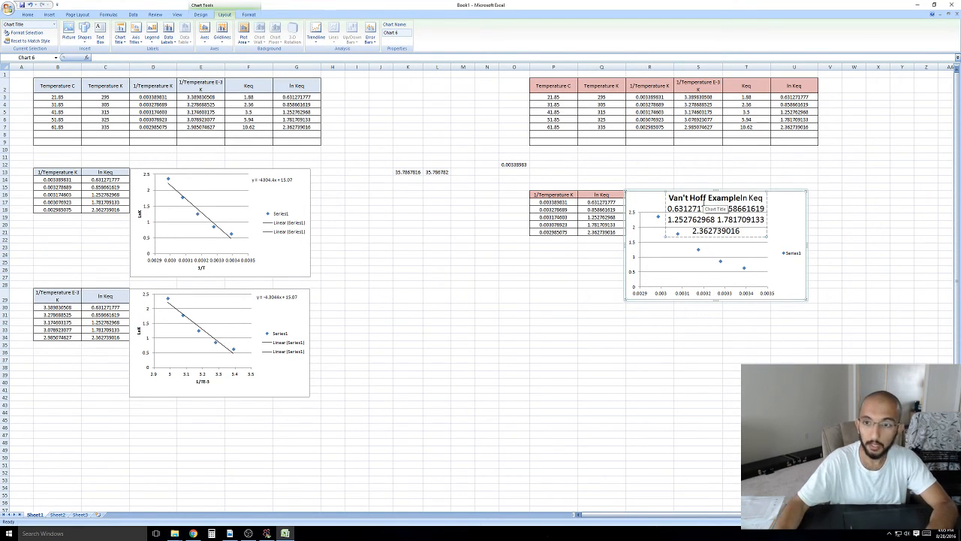
key(ctrl+z)
click(776, 213)
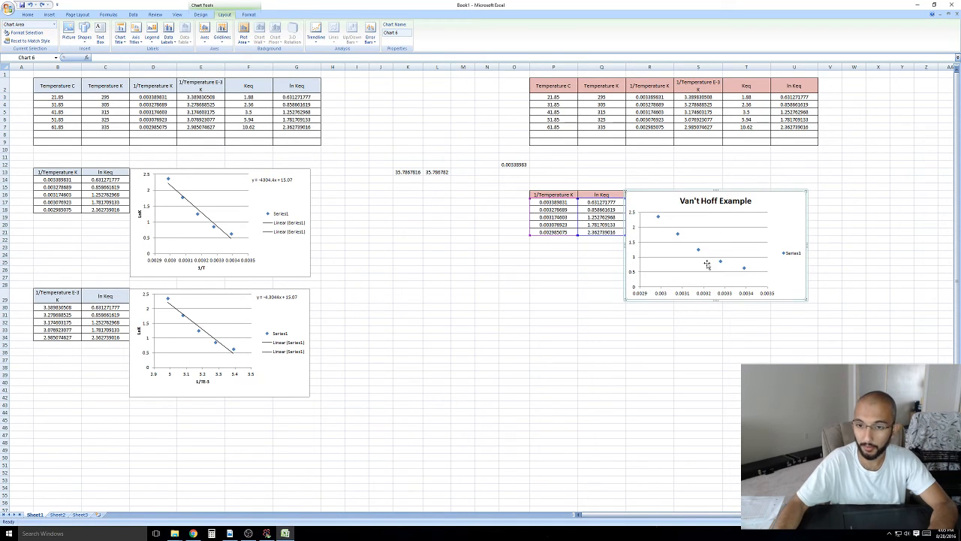
Add a horizontal axis title below the axis of the new chart reading "1/T".
click(136, 43)
mouse_move(132, 51)
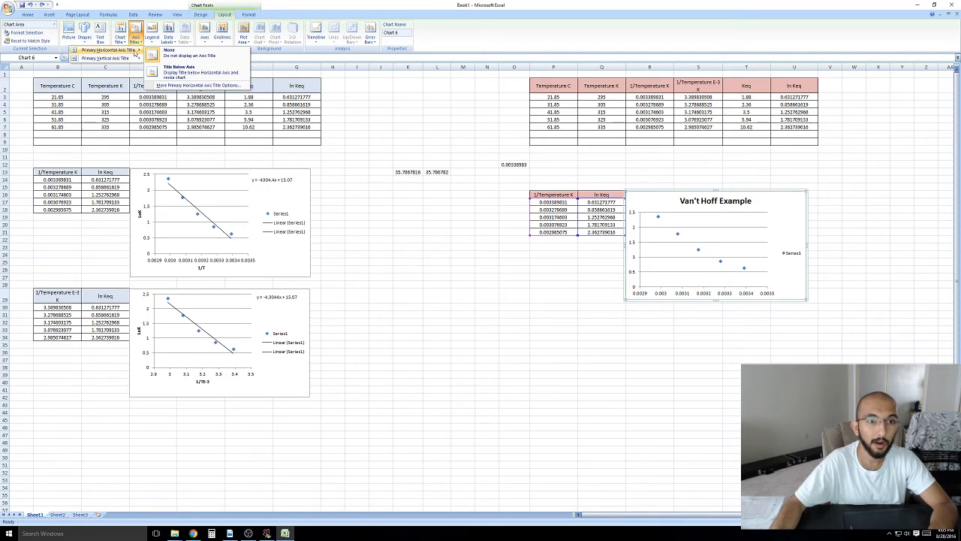
click(182, 75)
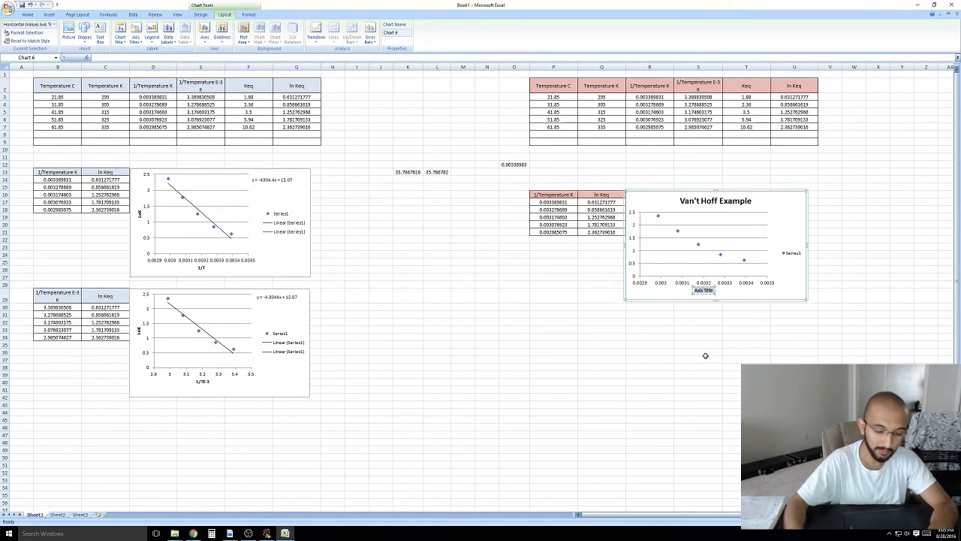
text(1)
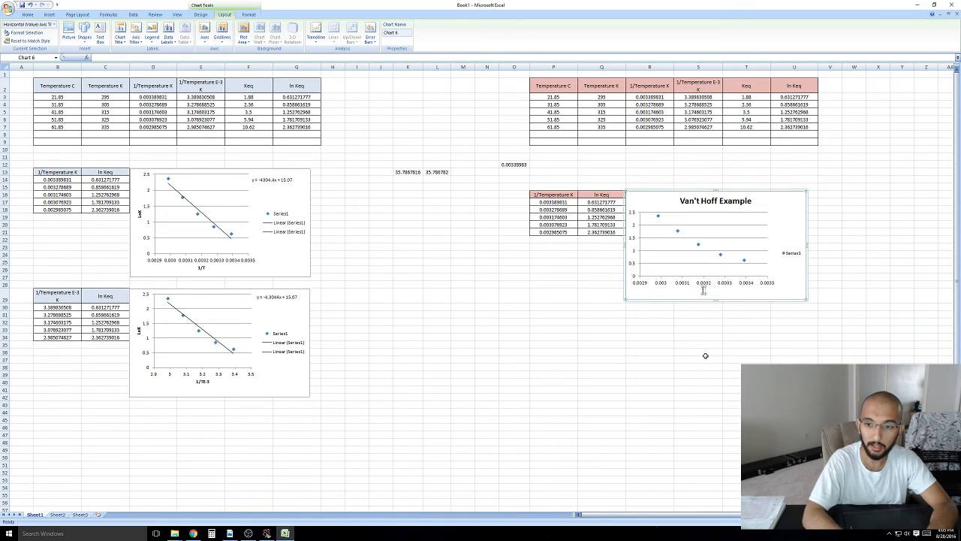
text(1/)
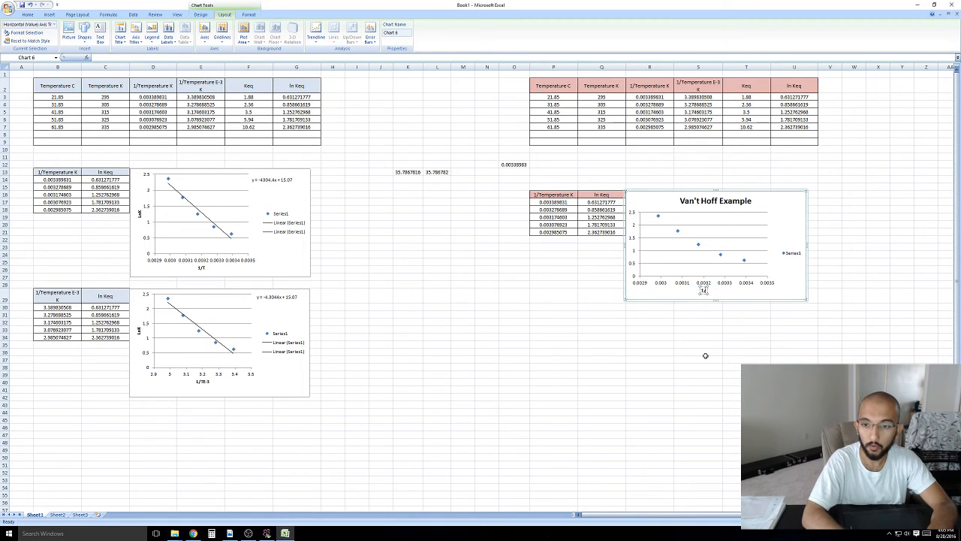
text(T)
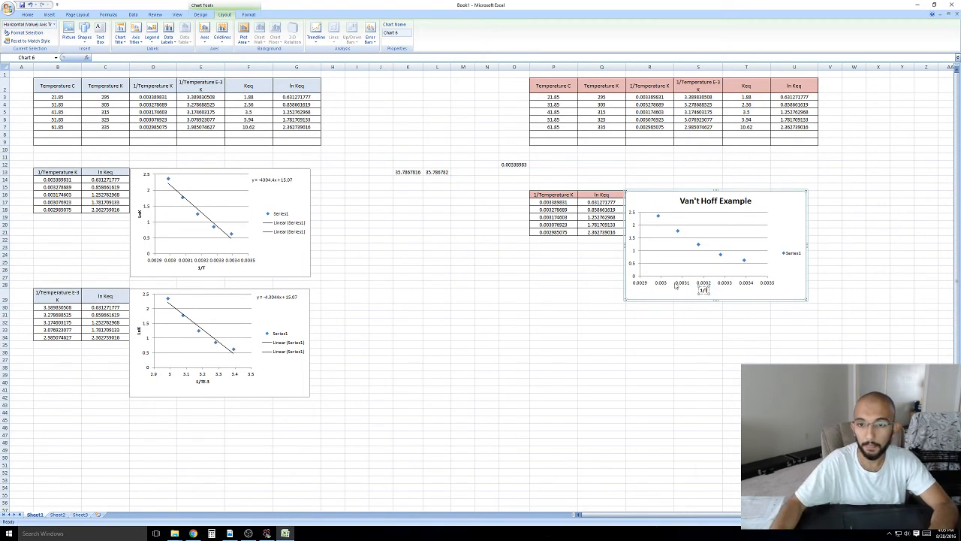
click(674, 290)
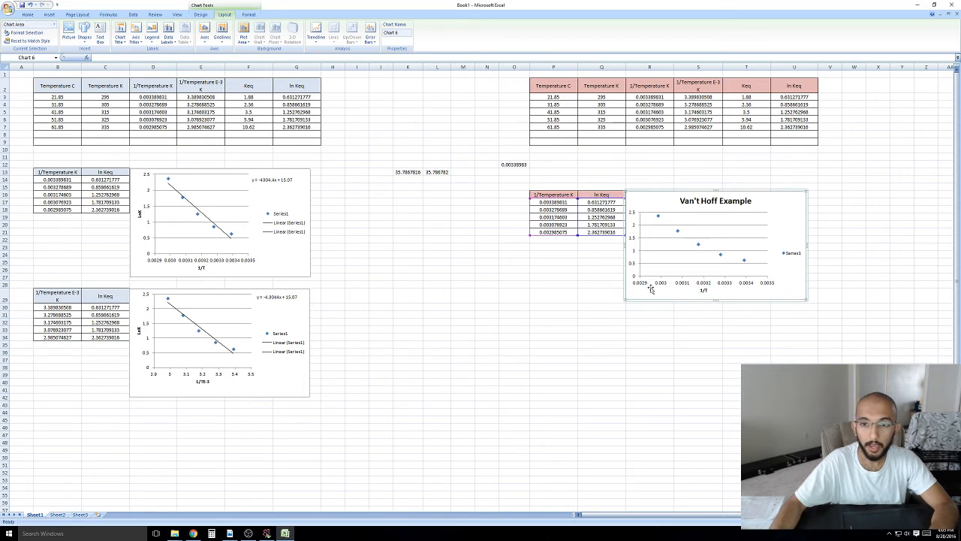
Add a rotated vertical axis title to the new chart reading "LnK".
click(136, 45)
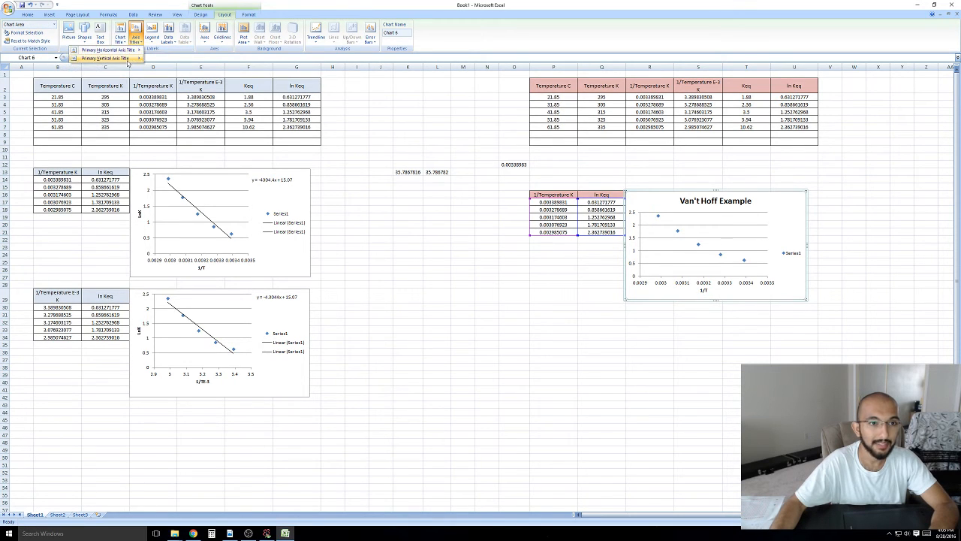
mouse_move(112, 58)
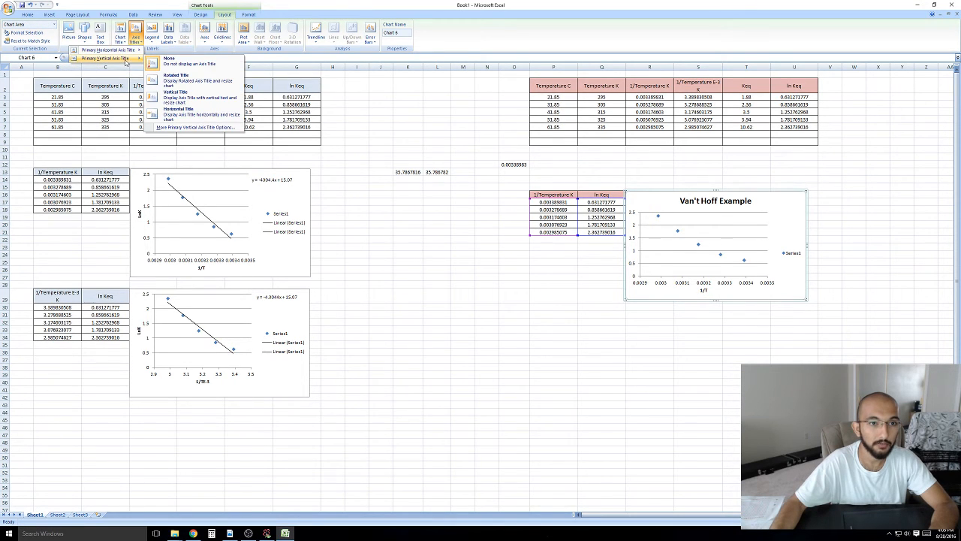
click(172, 80)
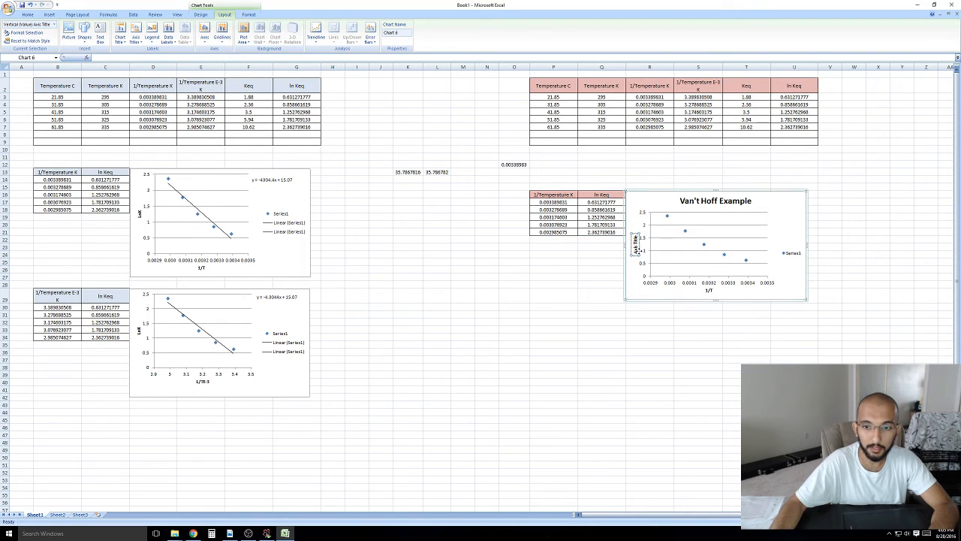
click(638, 249)
drag(636, 254, 636, 235)
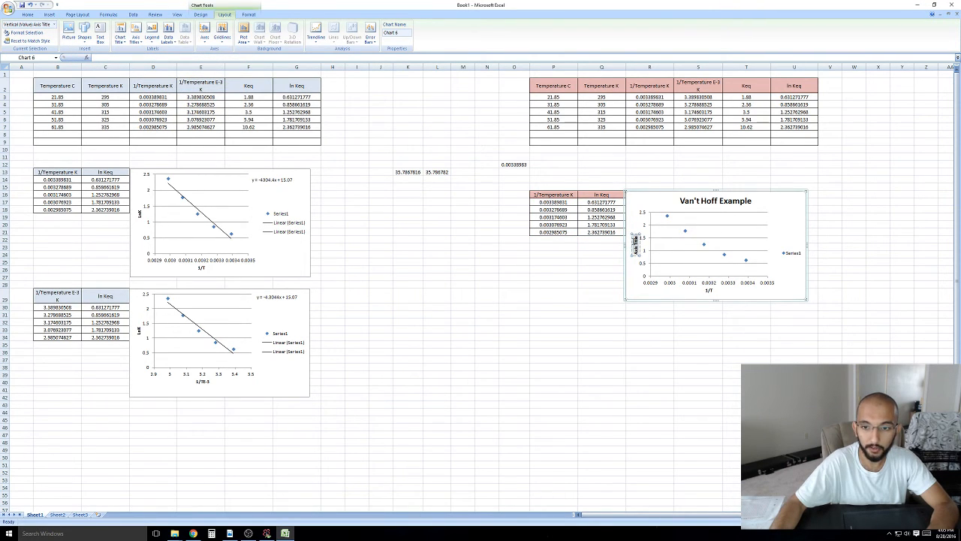
text(LnK)
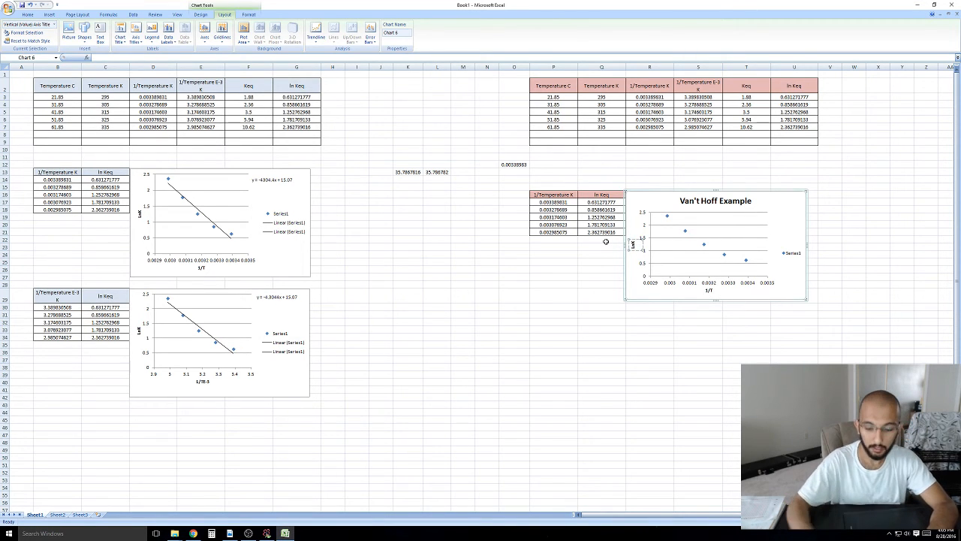
click(651, 335)
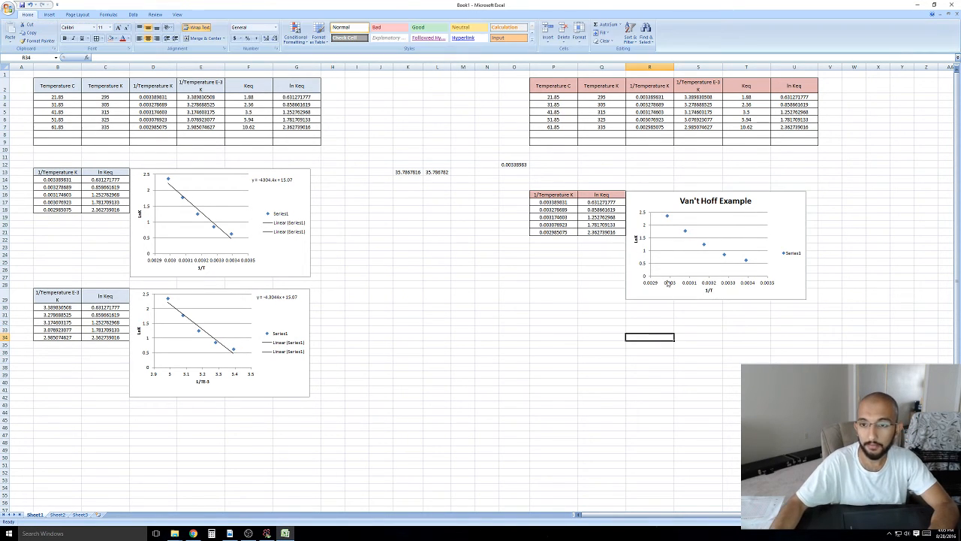
Add a linear trendline to the data series of the Van't Hoff Example chart.
click(674, 240)
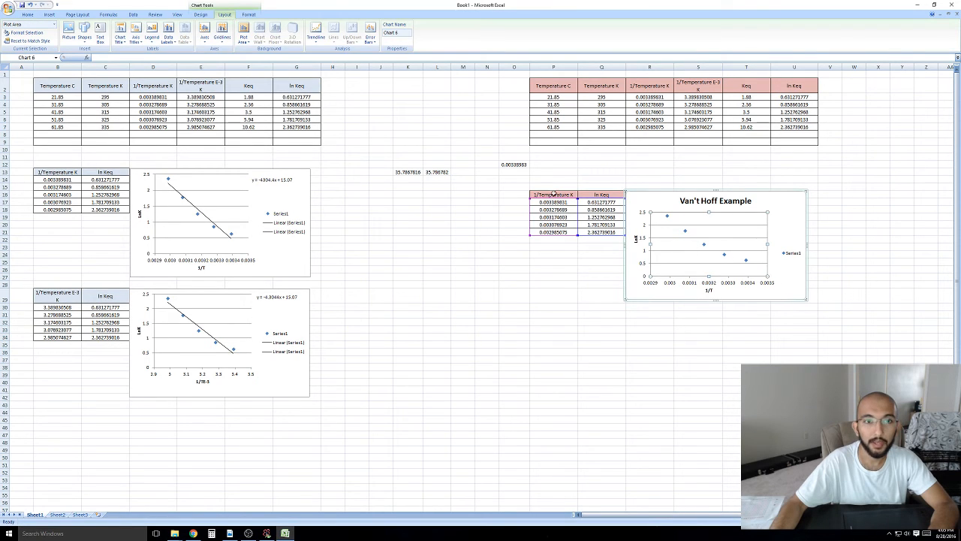
click(50, 15)
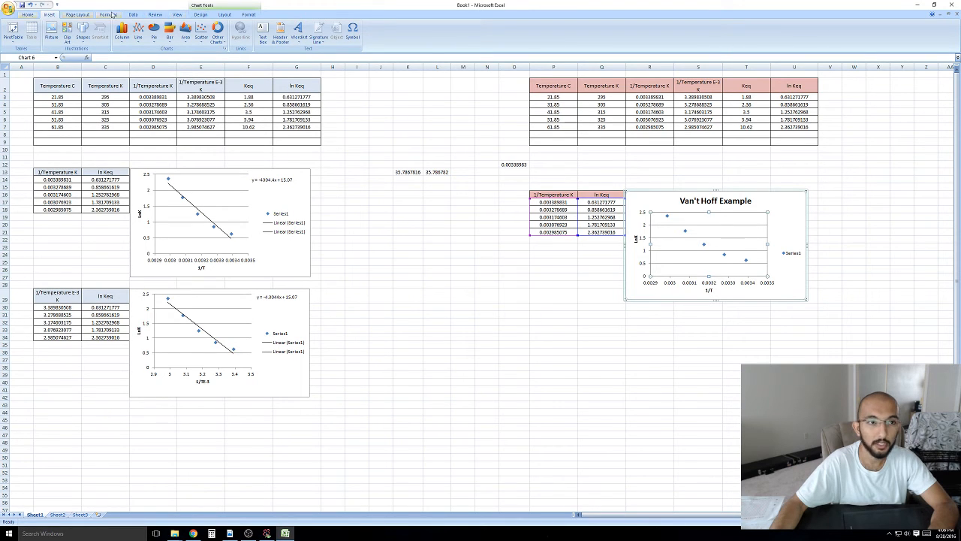
click(225, 14)
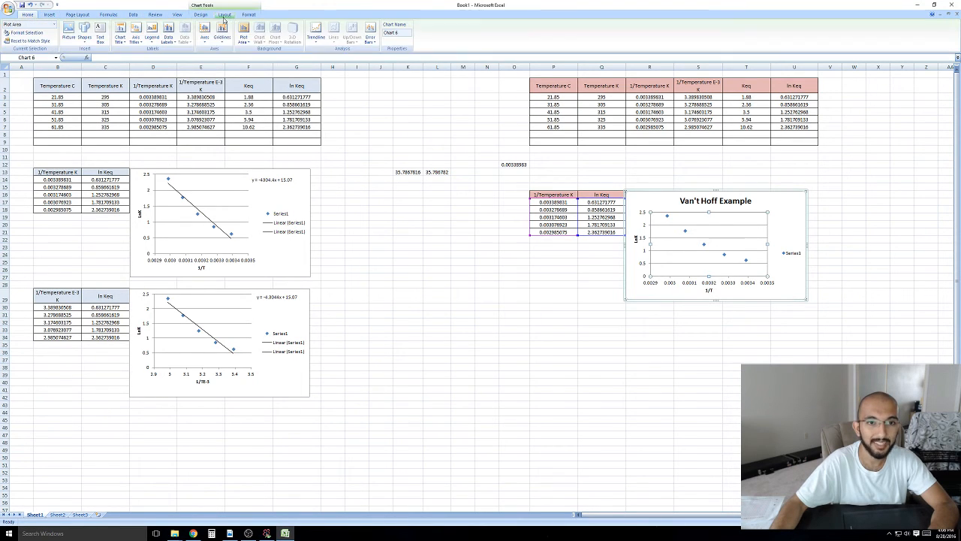
click(316, 39)
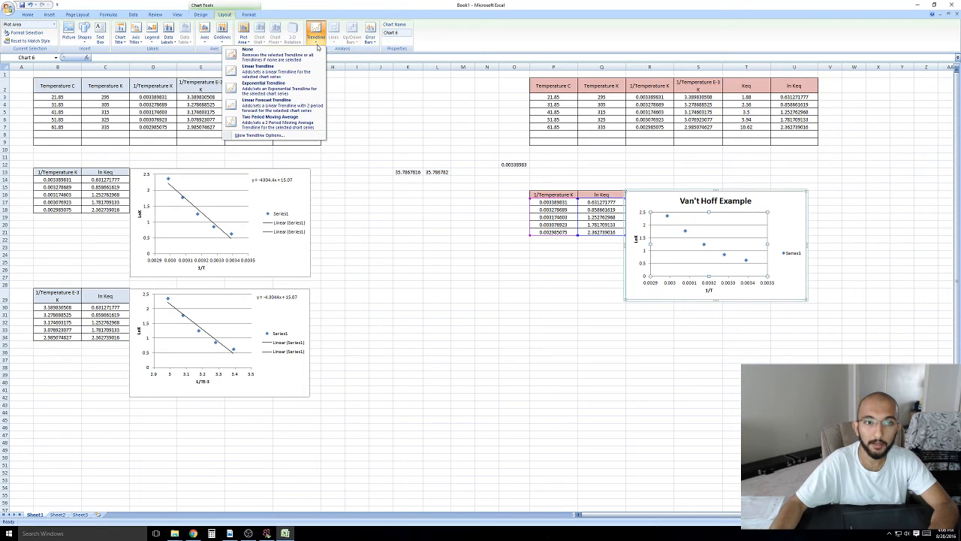
click(291, 68)
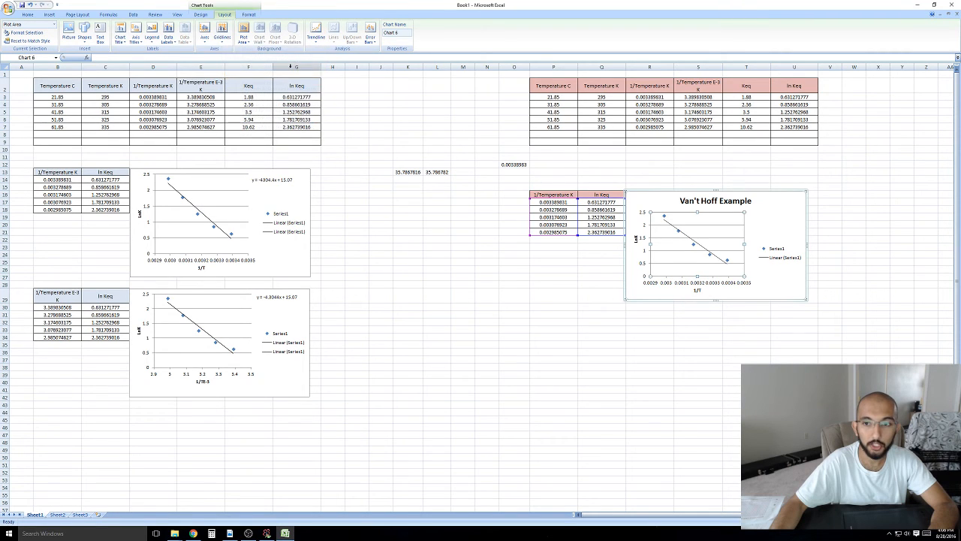
Add another linear trendline with its equation displayed on the chart, and move the equation label above the legend.
click(316, 37)
click(259, 135)
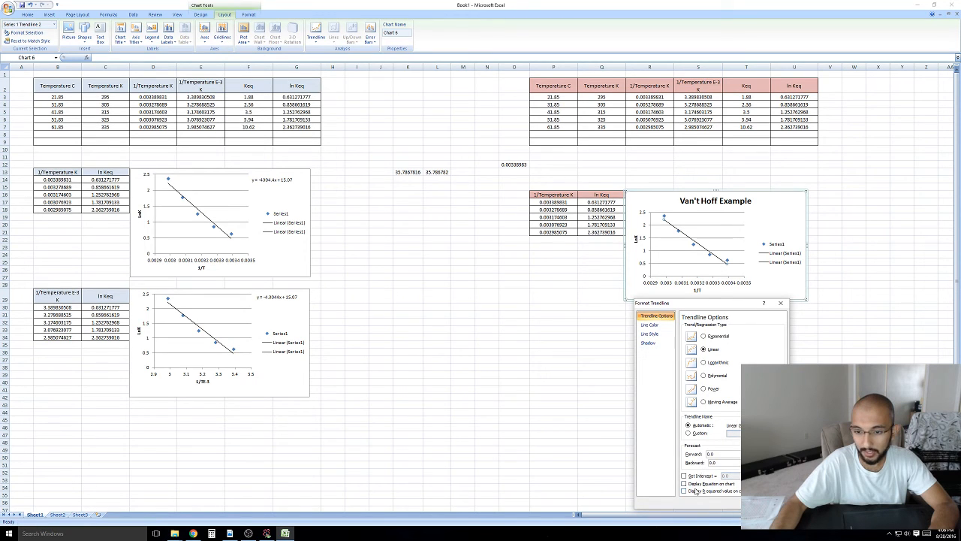
click(685, 484)
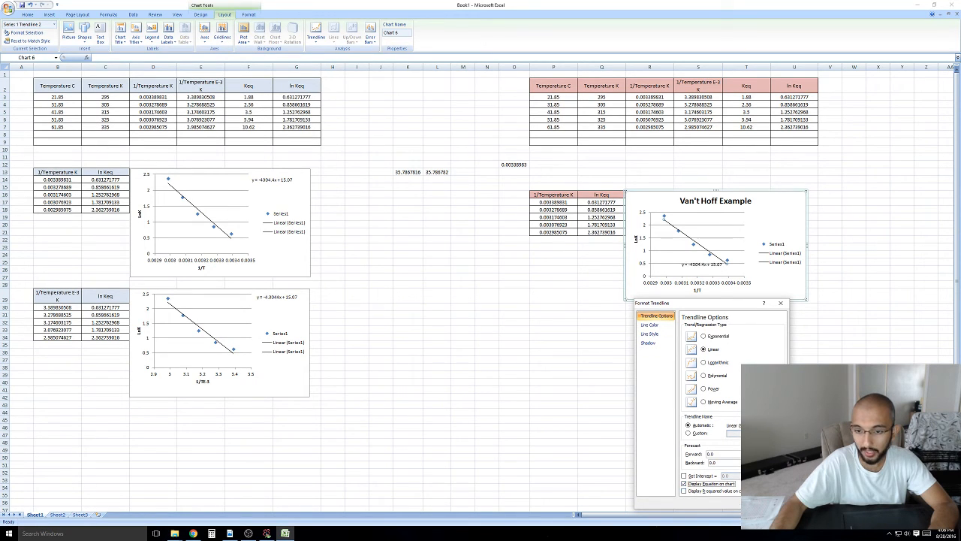
key(Escape)
click(699, 266)
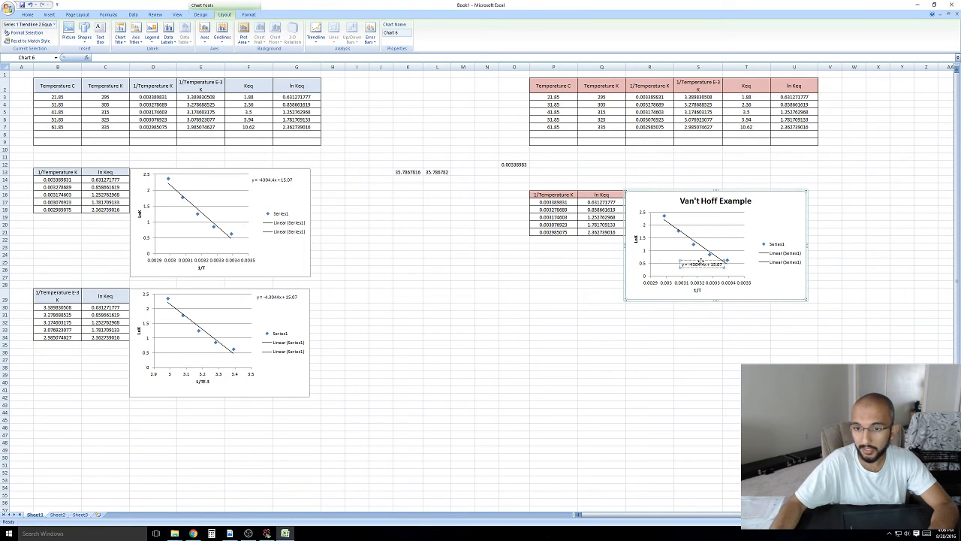
drag(783, 205, 772, 215)
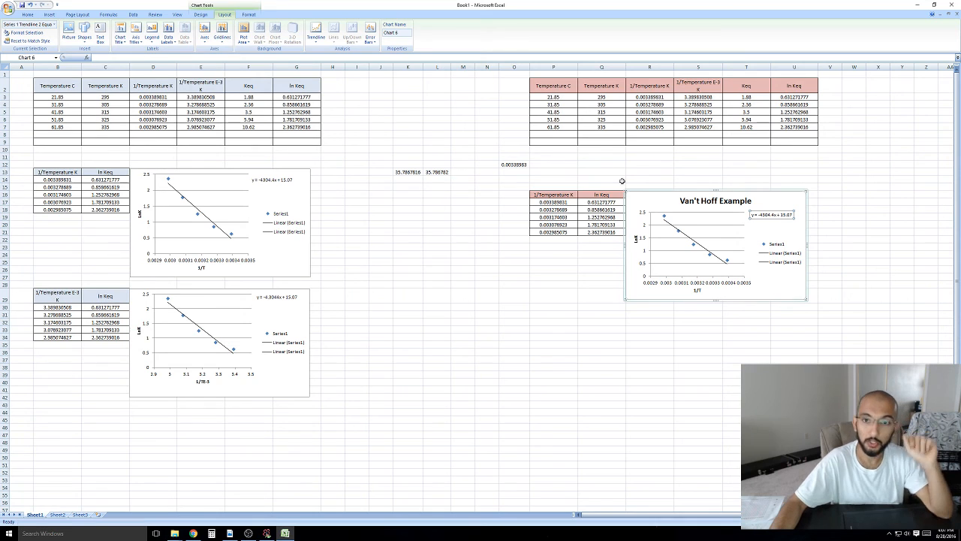
click(690, 97)
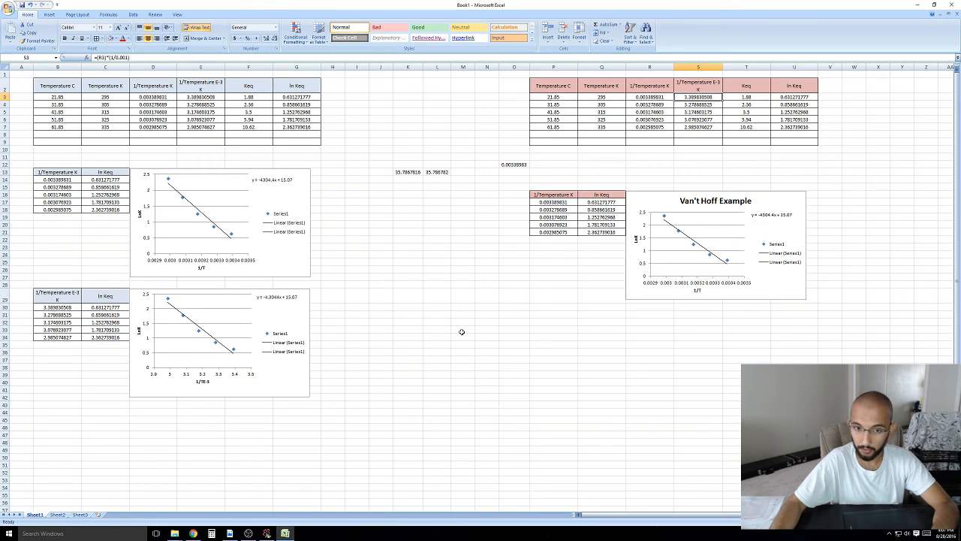
click(414, 304)
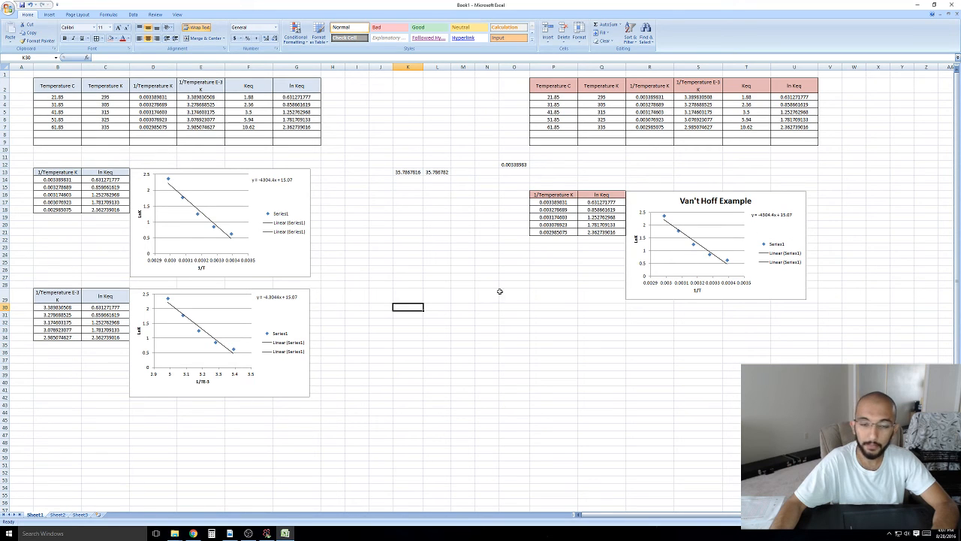
Enter the slope times the gas constant, 4304.4*.008314, in cell K30.
text(4)
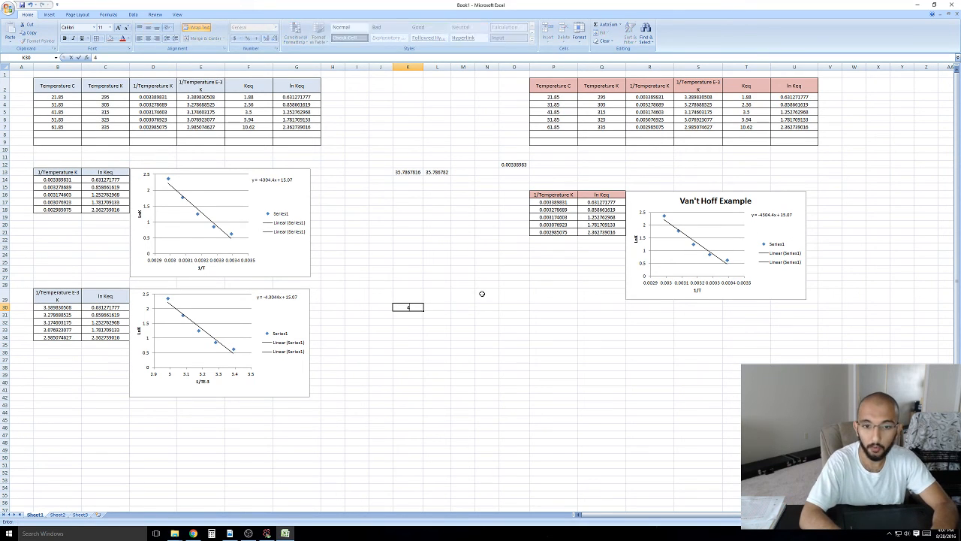
text(304.4)
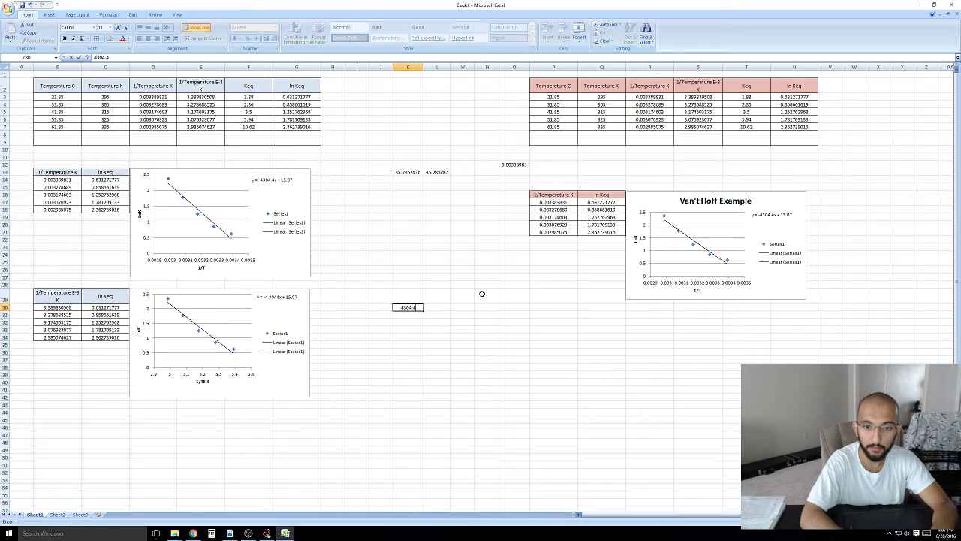
text(*)
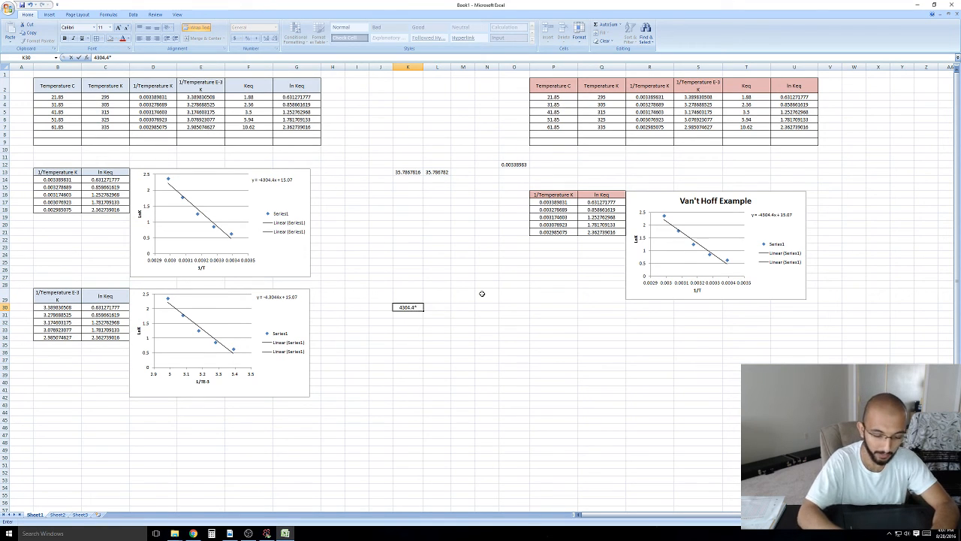
text(.)
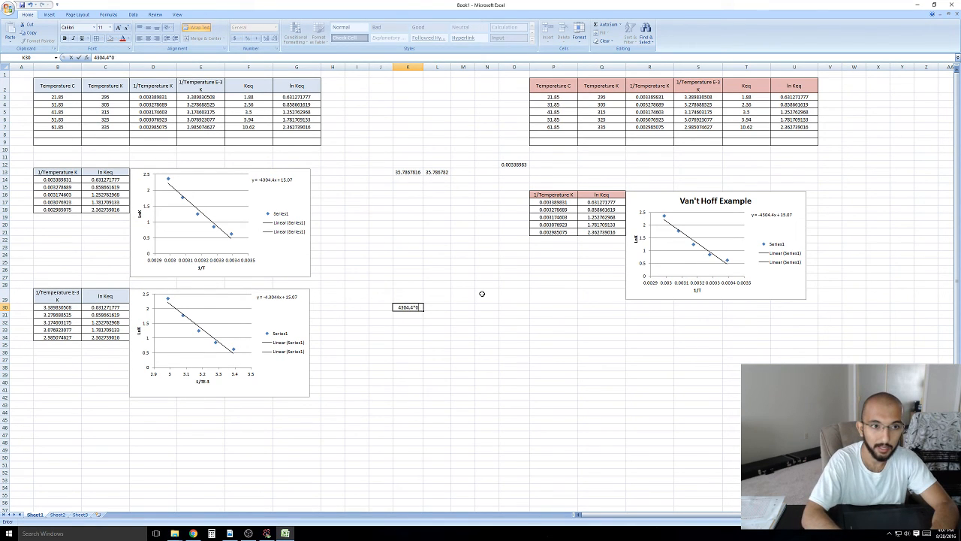
text(0)
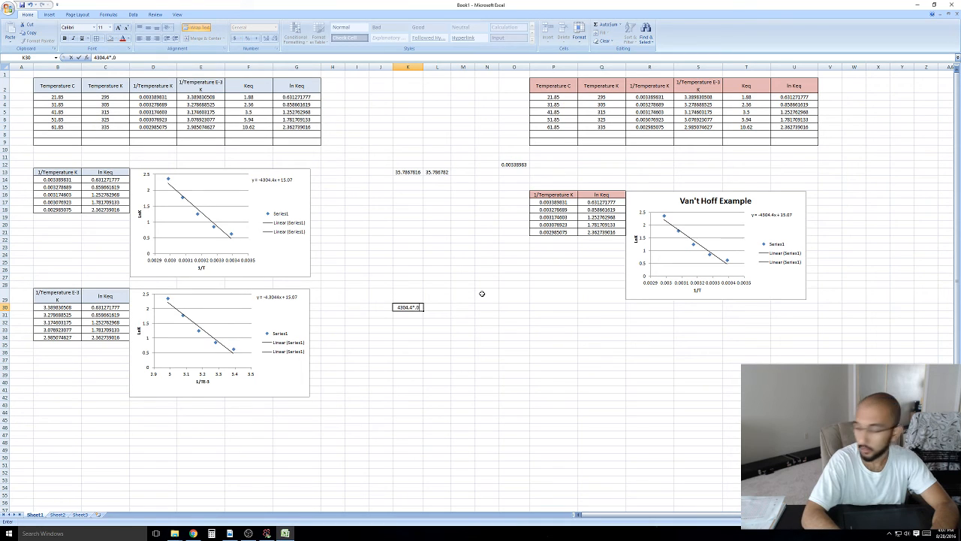
text(08314)
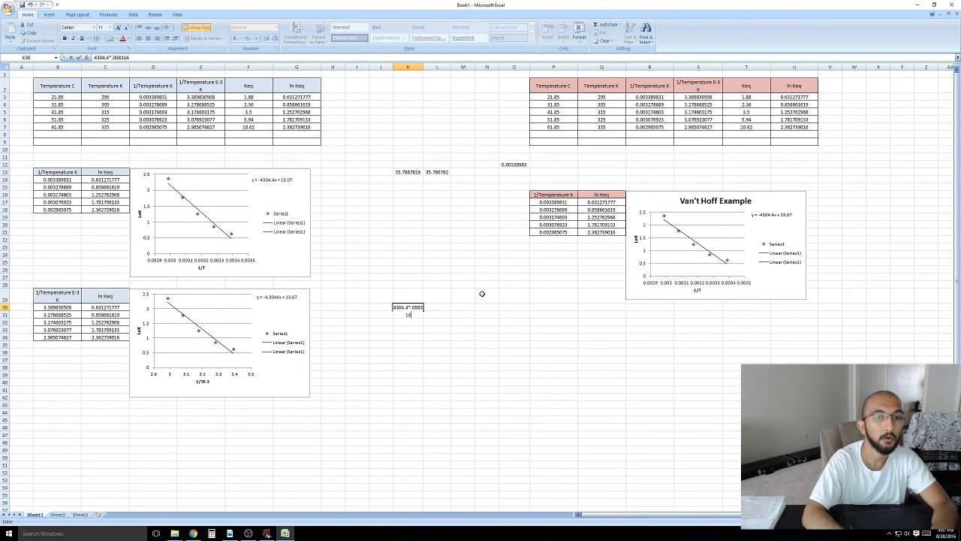
key(Return)
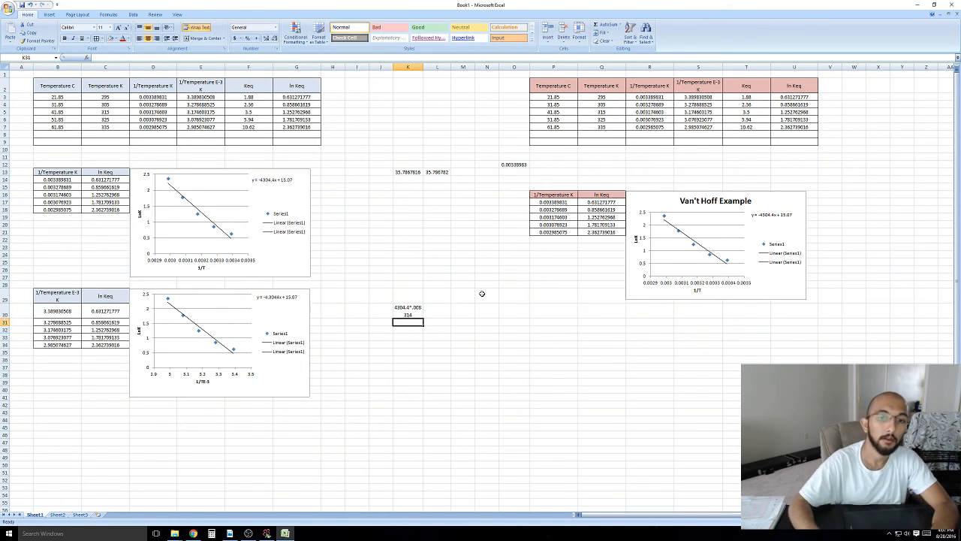
Turn the entry in K30 into a calculating formula by adding an equals sign in front of it.
key(Up)
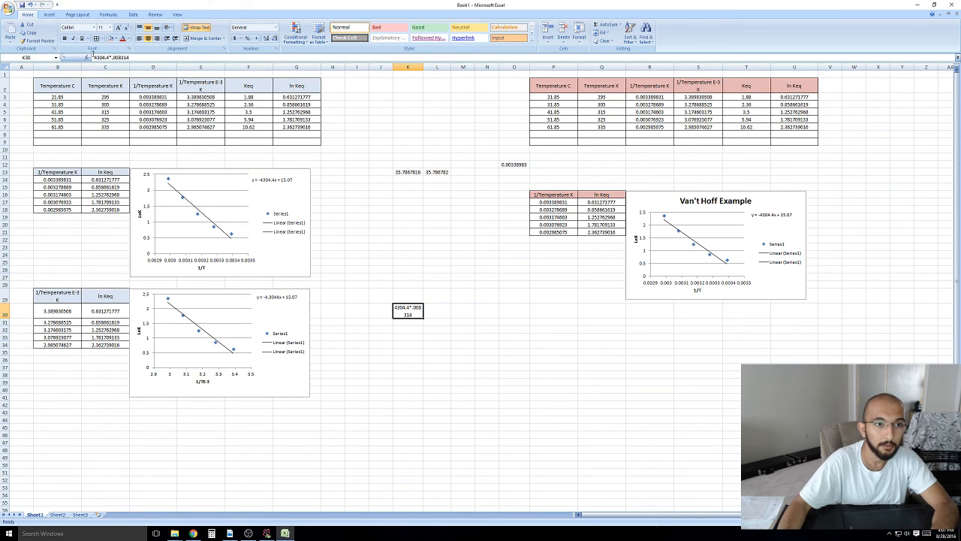
click(93, 57)
text(=)
key(Return)
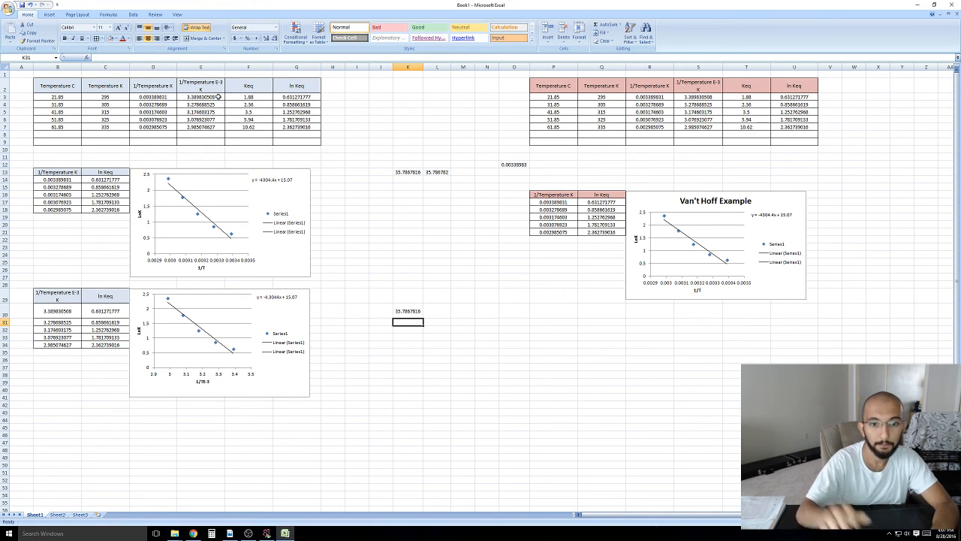
click(415, 307)
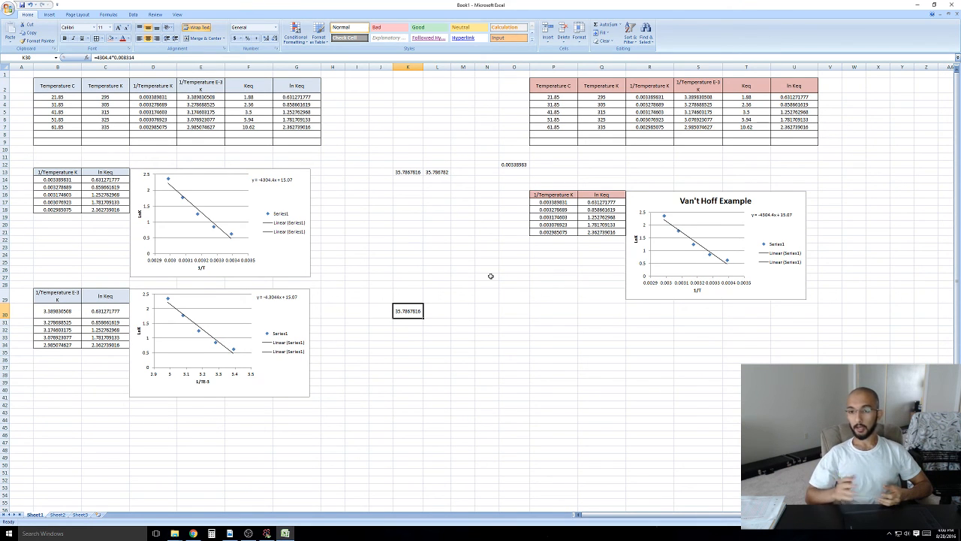
Calculate the intercept times the gas constant in cell L30 with the formula =15.07*0.008314.
click(426, 311)
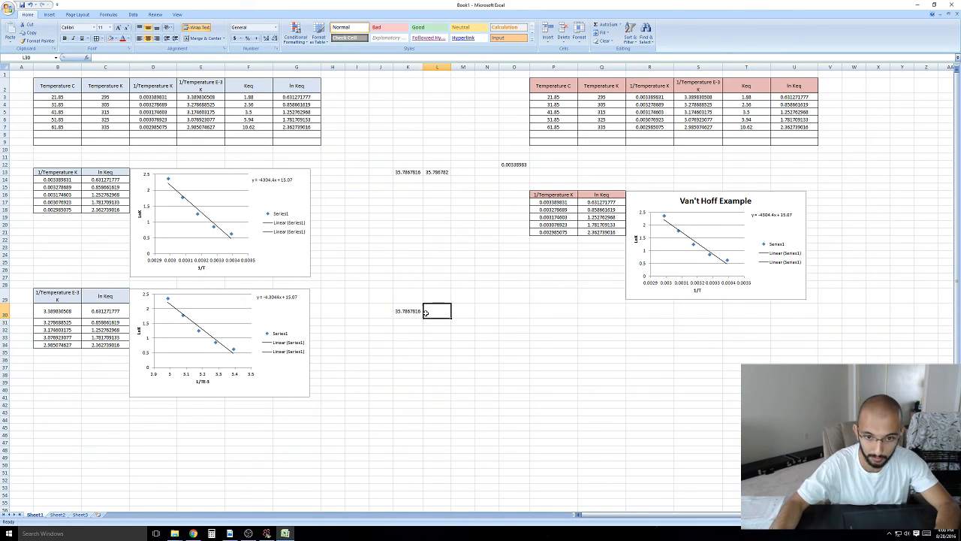
key(BackSpace)
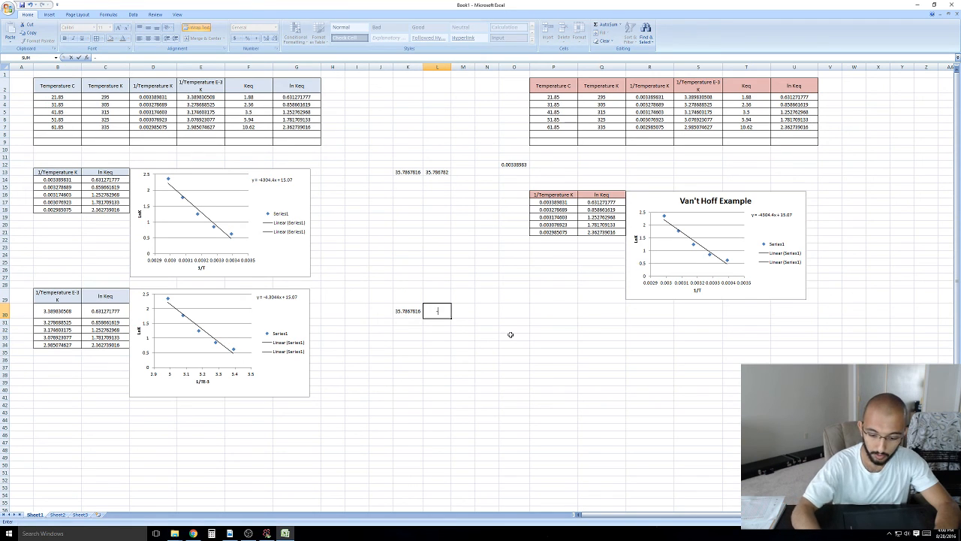
text(=)
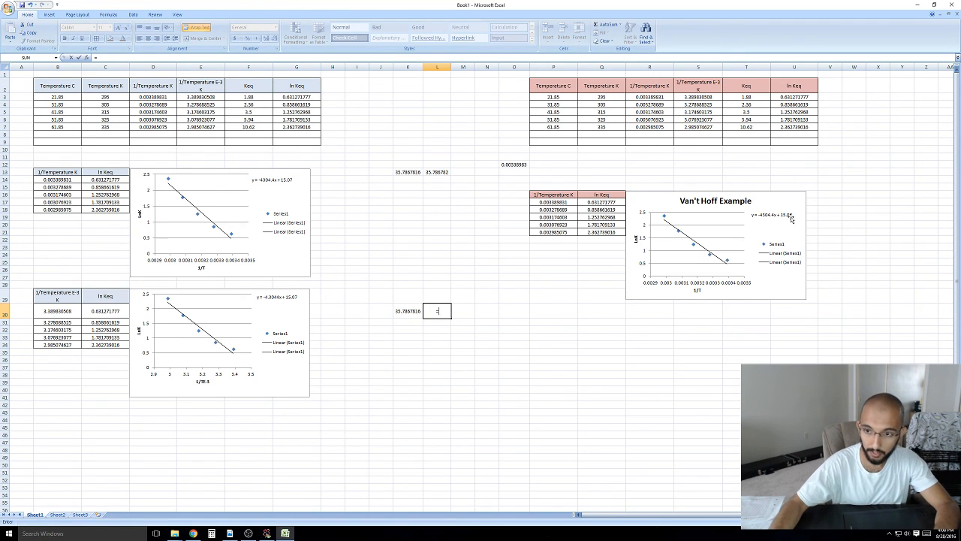
text(15)
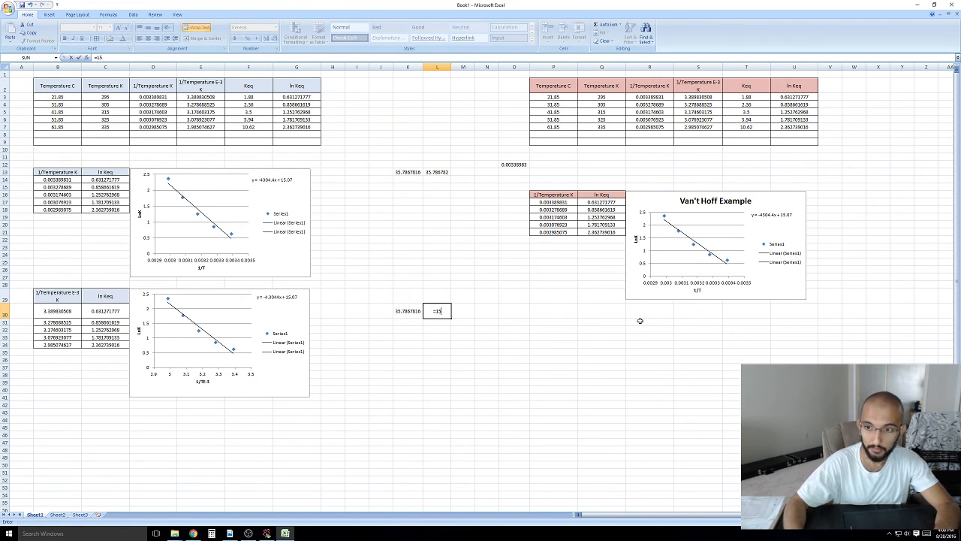
text(.07*)
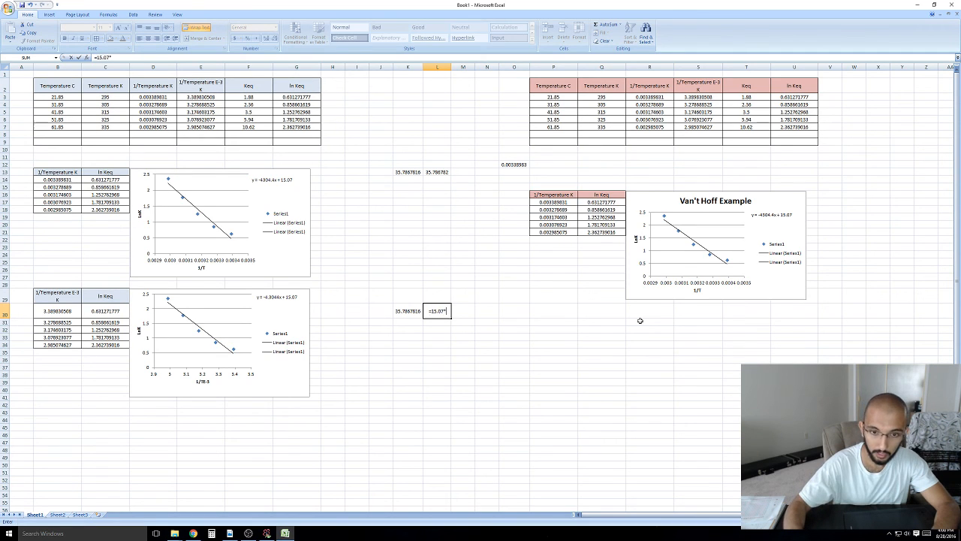
text(0.008)
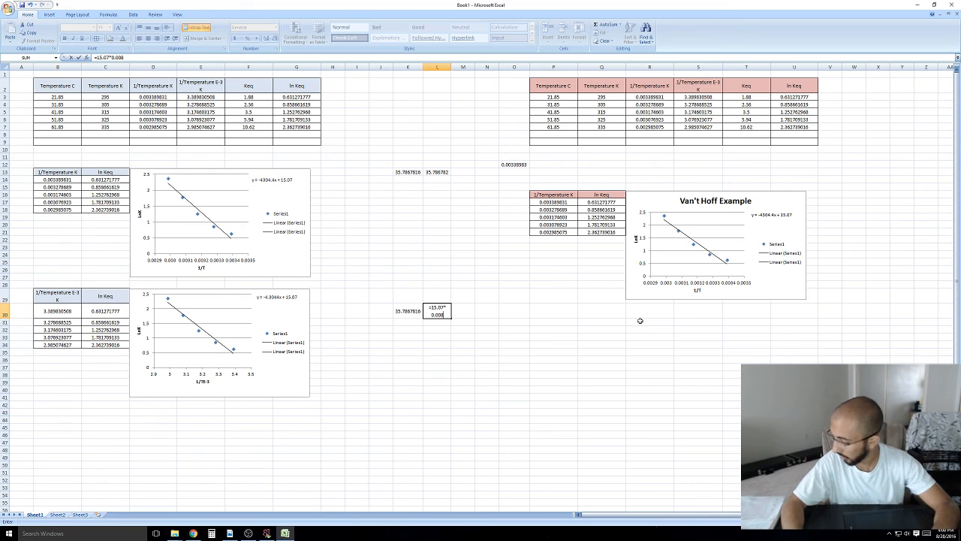
text(314)
key(Return)
key(Up)
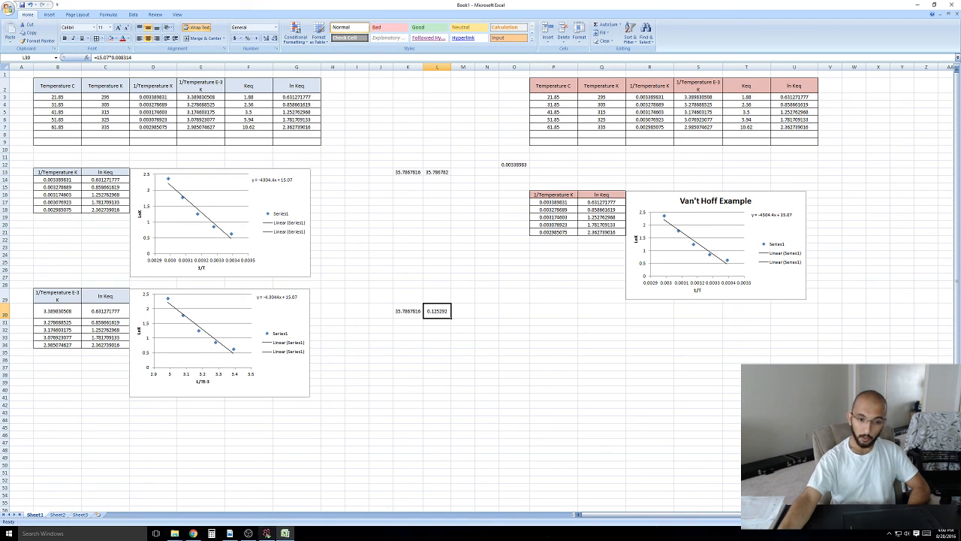
click(254, 533)
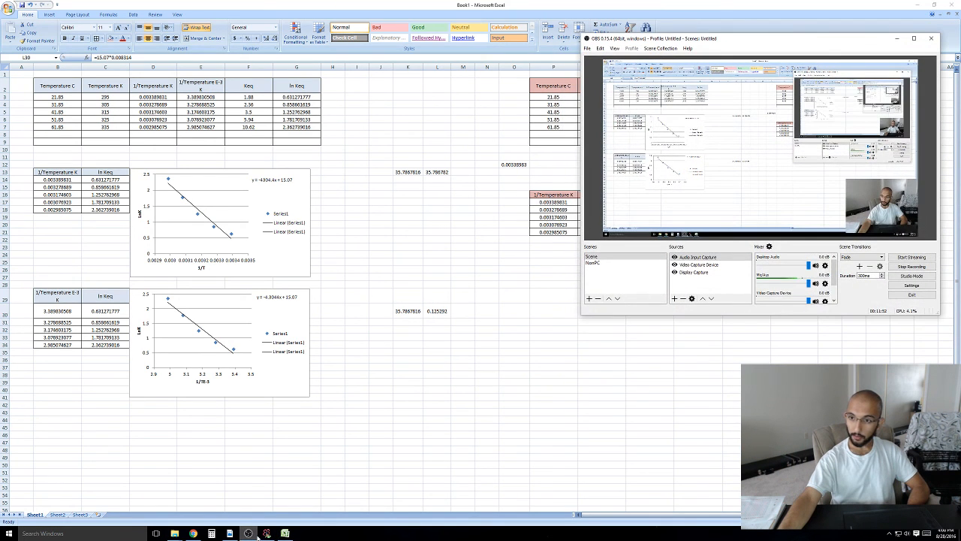
click(254, 534)
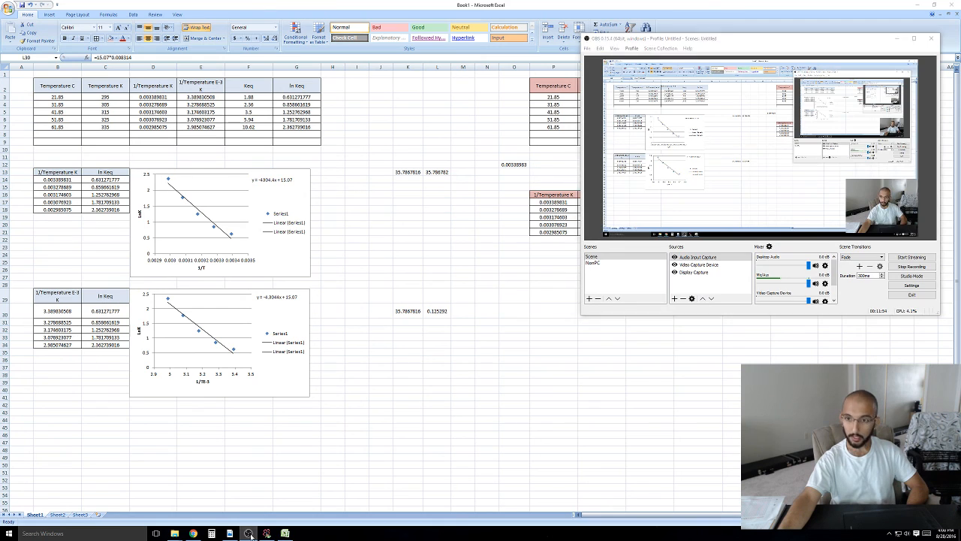